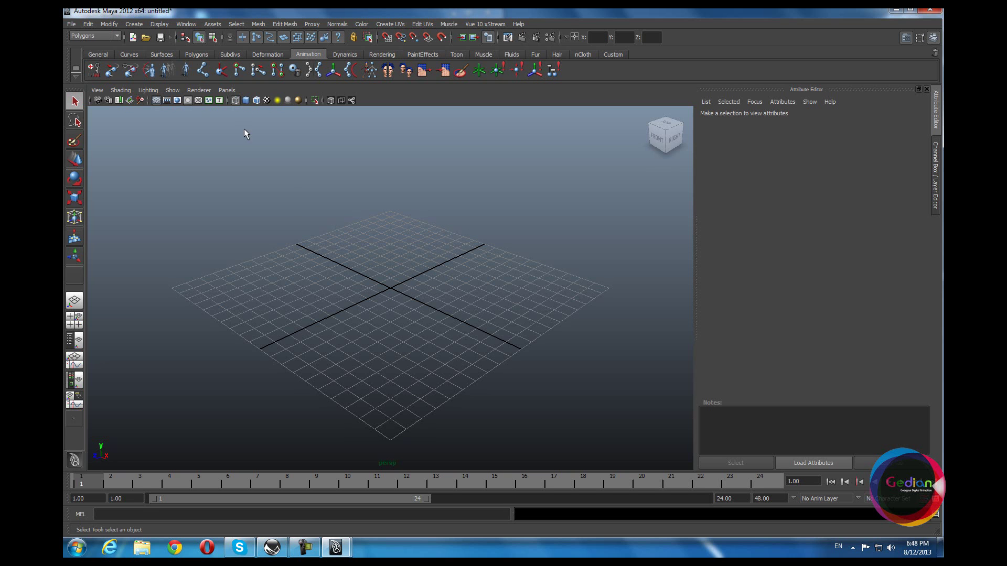
Step: Check the Loaded and Auto load status of Vue_xStream.mll in the Plug-in Manager, and close the manager
{"action": "left_click", "coordinate": [190, 24]}
{"action": "mouse_move", "coordinate": [237, 79]}
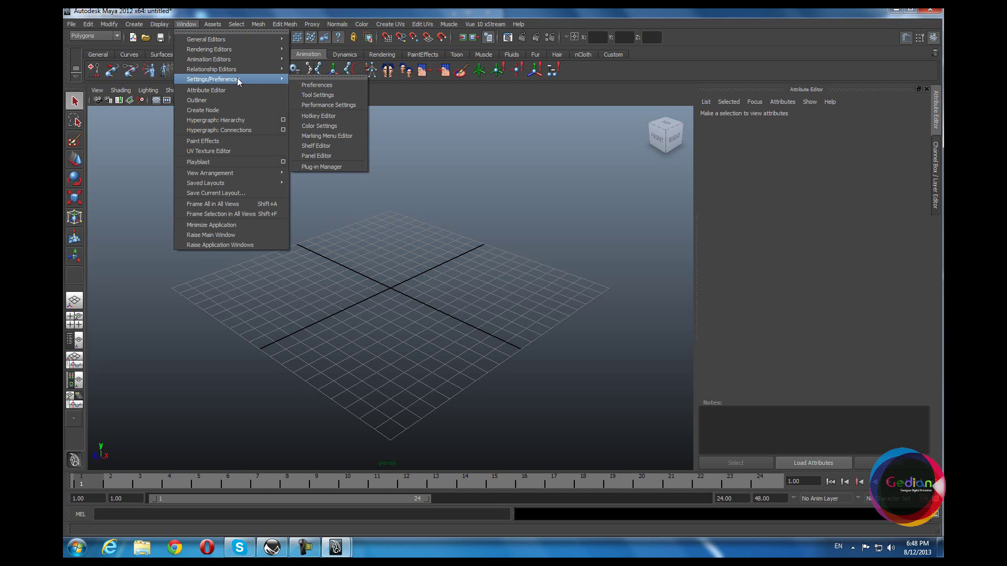
{"action": "left_click", "coordinate": [345, 167]}
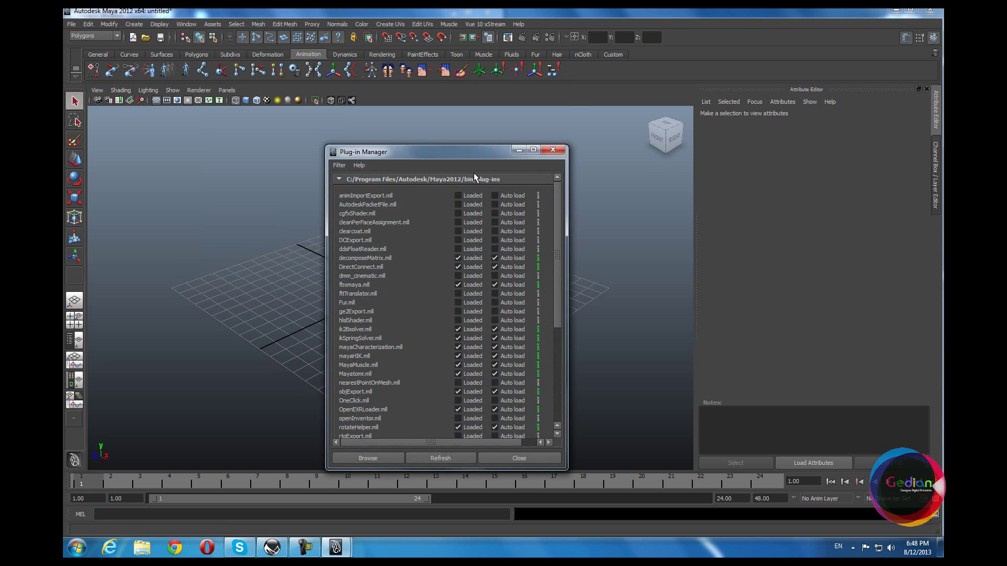
{"action": "left_click_drag", "start_coordinate": [459, 154], "coordinate": [458, 65]}
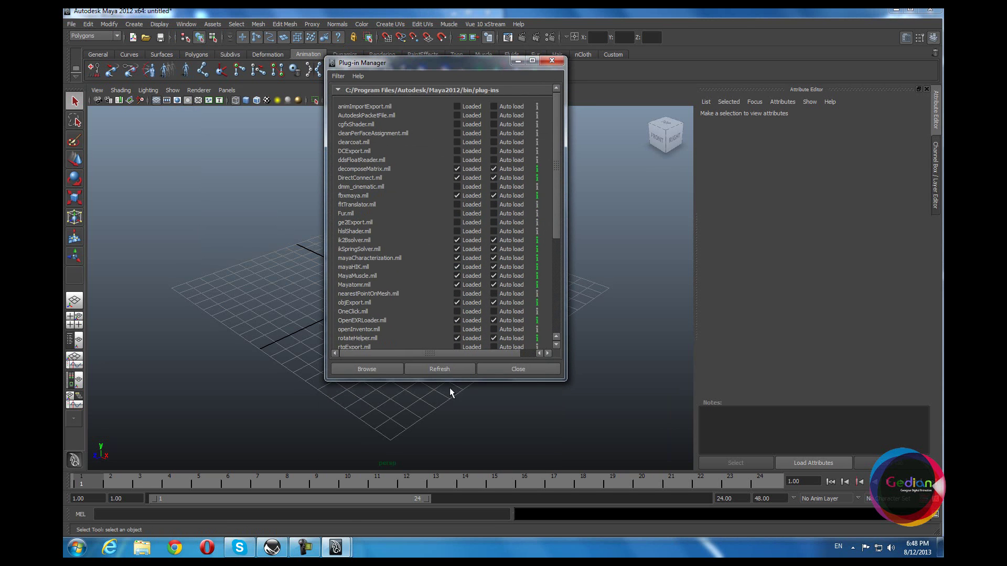
{"action": "left_click_drag", "start_coordinate": [446, 379], "coordinate": [447, 492]}
{"action": "left_click", "coordinate": [521, 366]}
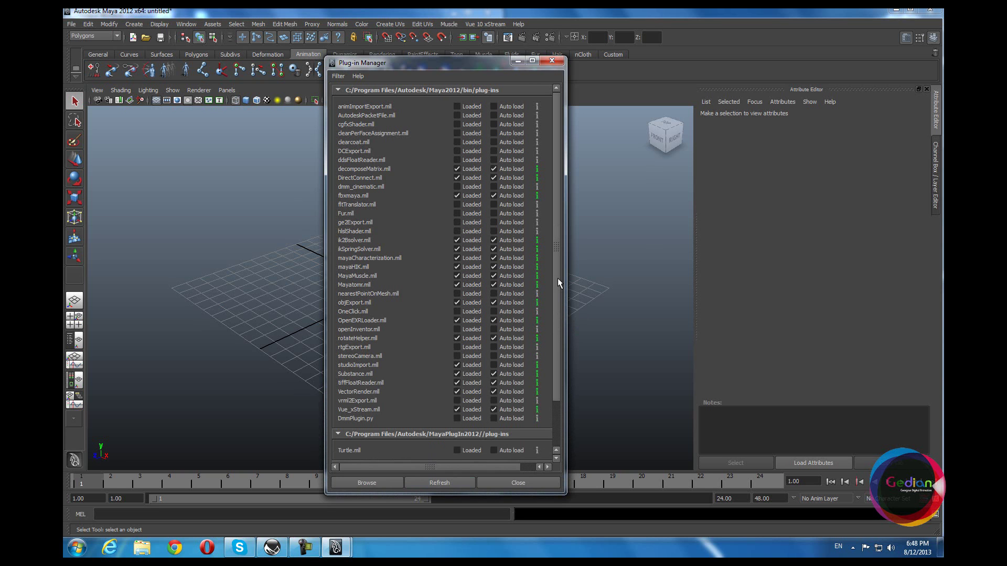
{"action": "left_click_drag", "start_coordinate": [558, 278], "coordinate": [559, 306]}
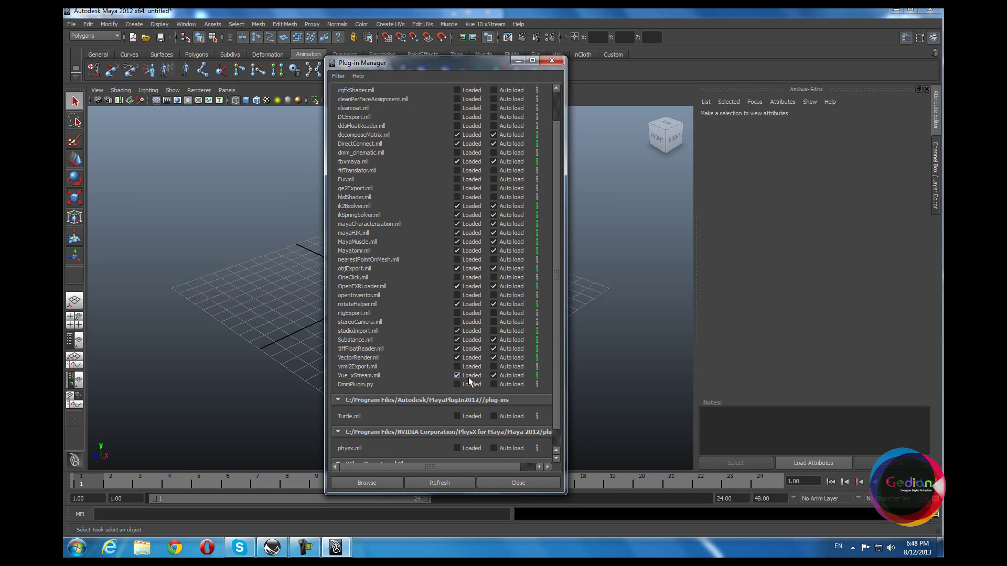
{"action": "scroll", "coordinate": [558, 398], "scroll_direction": "up", "scroll_amount": 2}
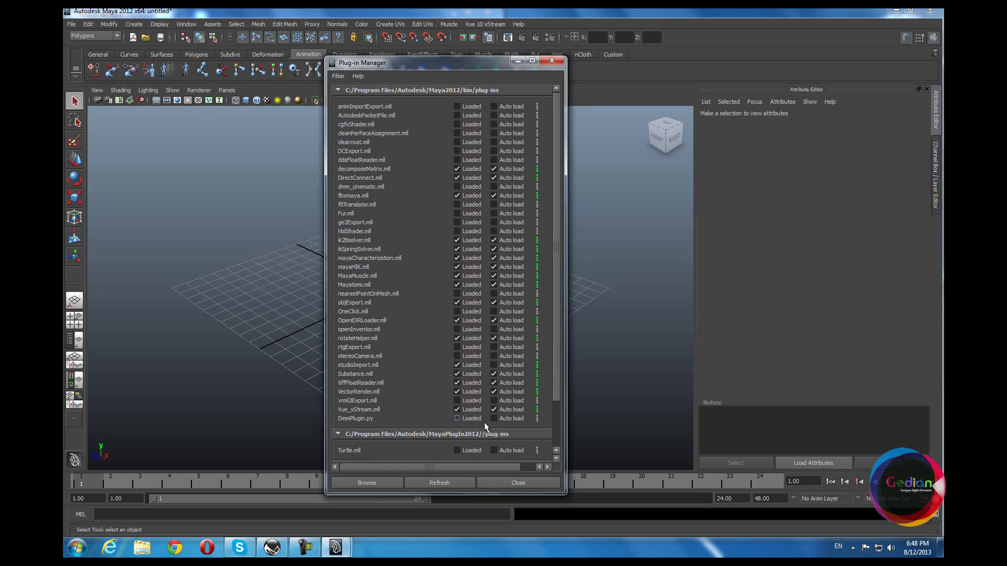
{"action": "scroll", "coordinate": [558, 388], "scroll_direction": "down", "scroll_amount": 1}
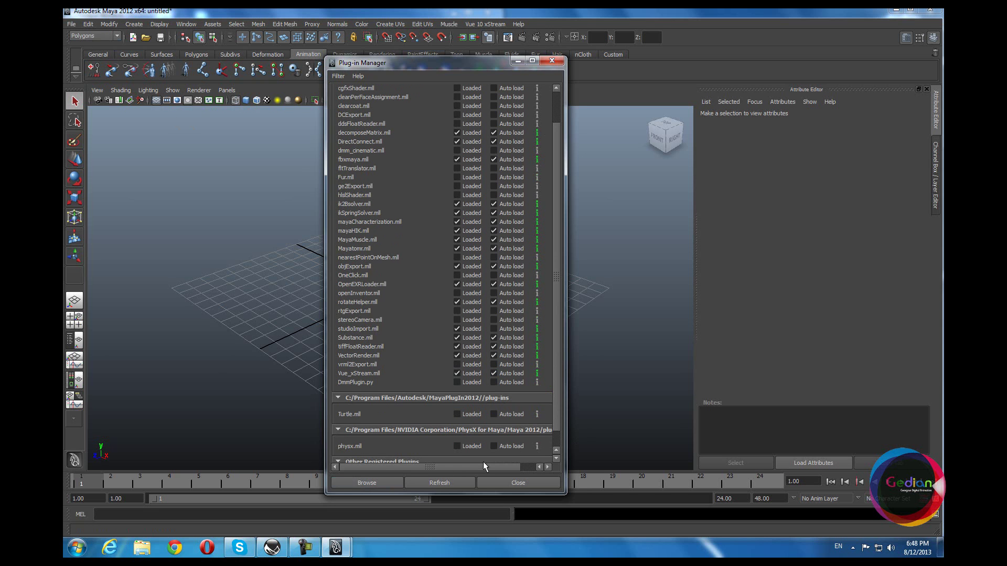
{"action": "left_click", "coordinate": [518, 482]}
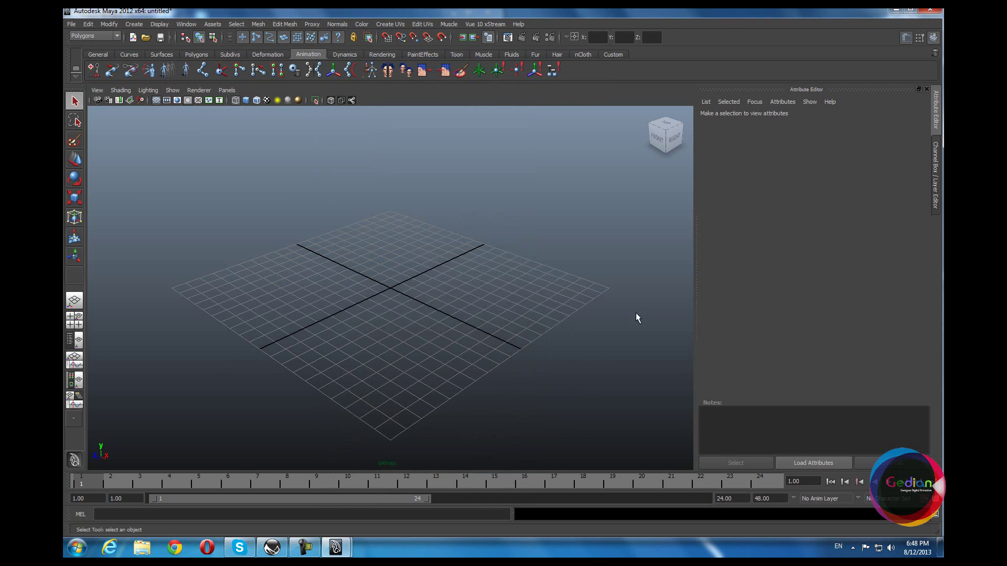
Step: Bring up the Vue 10 xStream scene browser for opening an existing Vue scene
{"action": "left_click", "coordinate": [489, 24]}
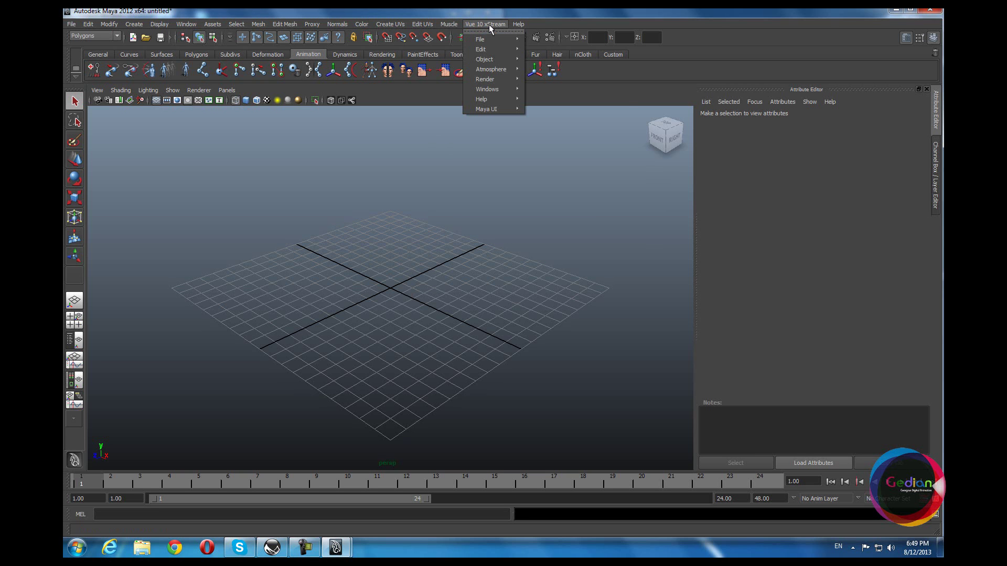
{"action": "mouse_move", "coordinate": [498, 38]}
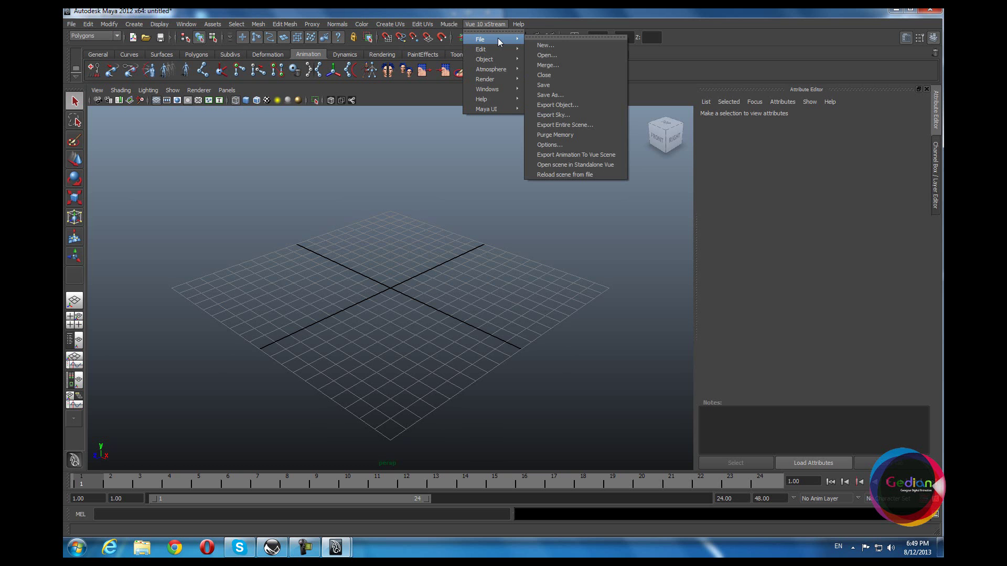
{"action": "left_click", "coordinate": [549, 57]}
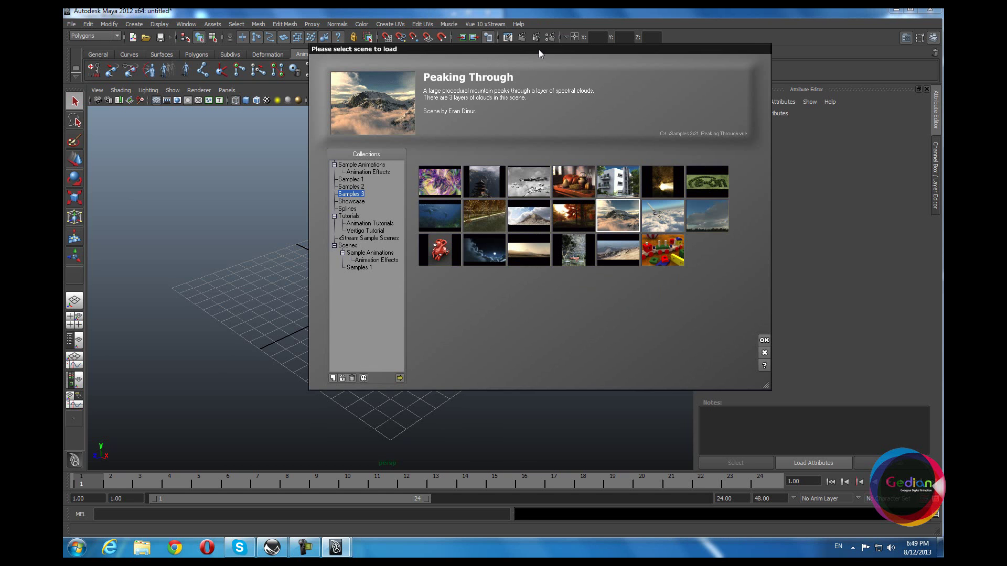
{"action": "left_click_drag", "start_coordinate": [539, 50], "coordinate": [480, 57]}
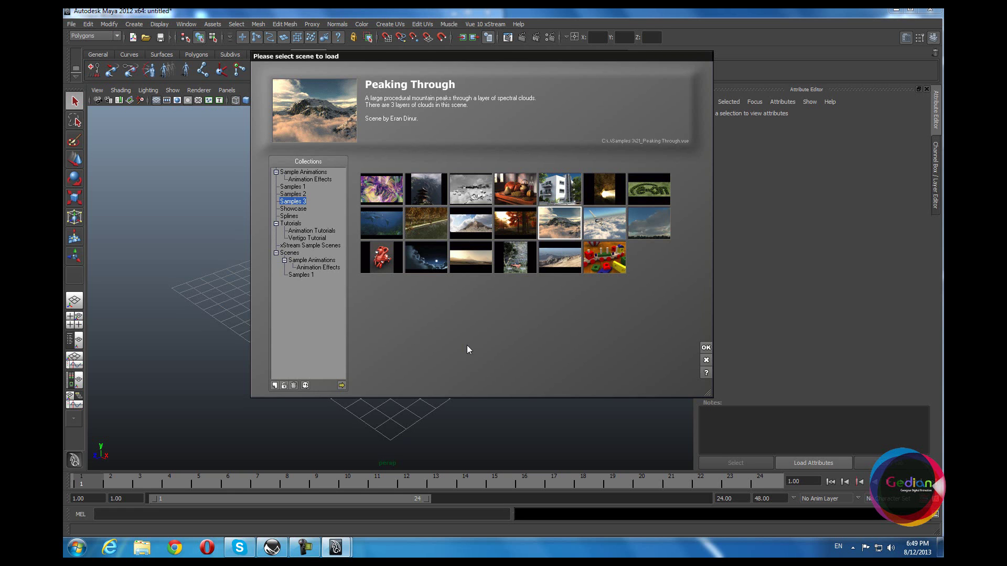
{"action": "left_click_drag", "start_coordinate": [494, 54], "coordinate": [523, 43]}
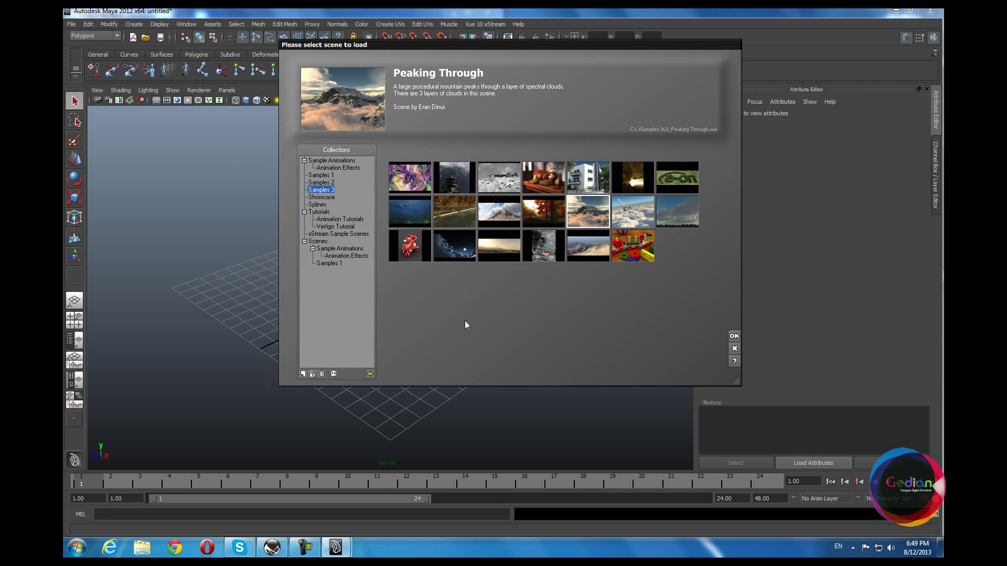
Step: Browse to the test_vue folder on the Desktop and open the Vue scene vue_terr
{"action": "left_click", "coordinate": [370, 374]}
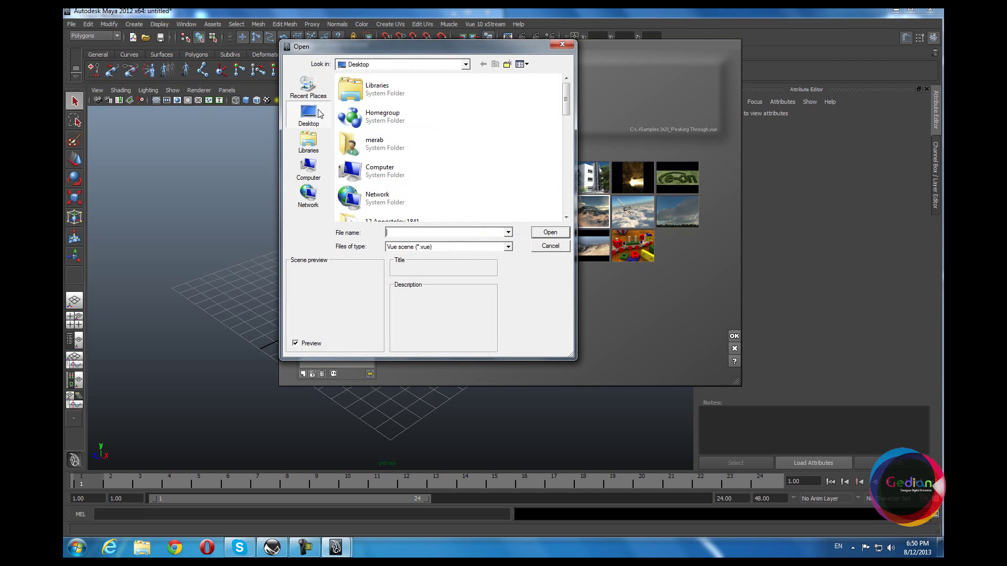
{"action": "scroll", "coordinate": [520, 150], "scroll_direction": "down", "scroll_amount": 5}
{"action": "left_click", "coordinate": [410, 103]}
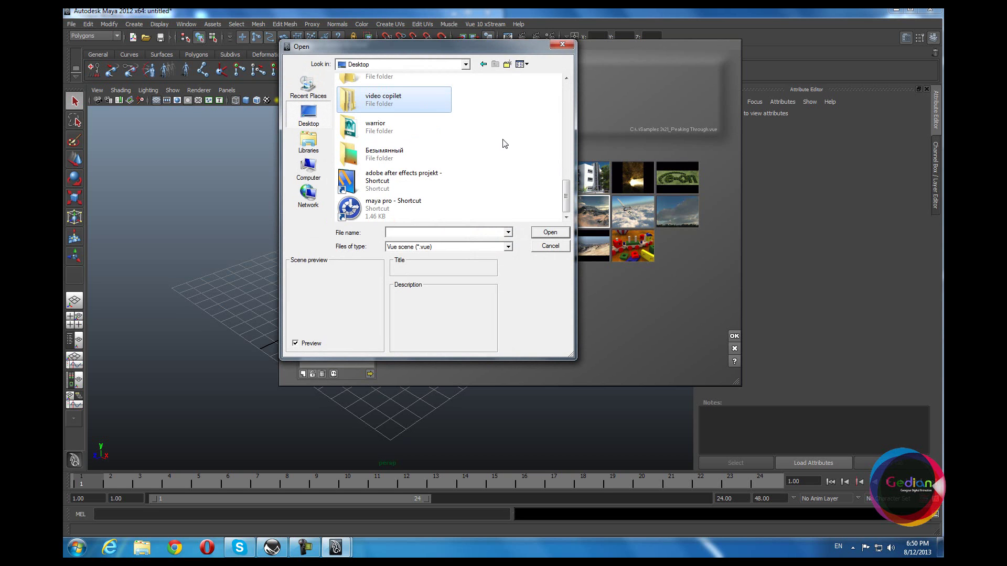
{"action": "scroll", "coordinate": [504, 143], "scroll_direction": "up", "scroll_amount": 5}
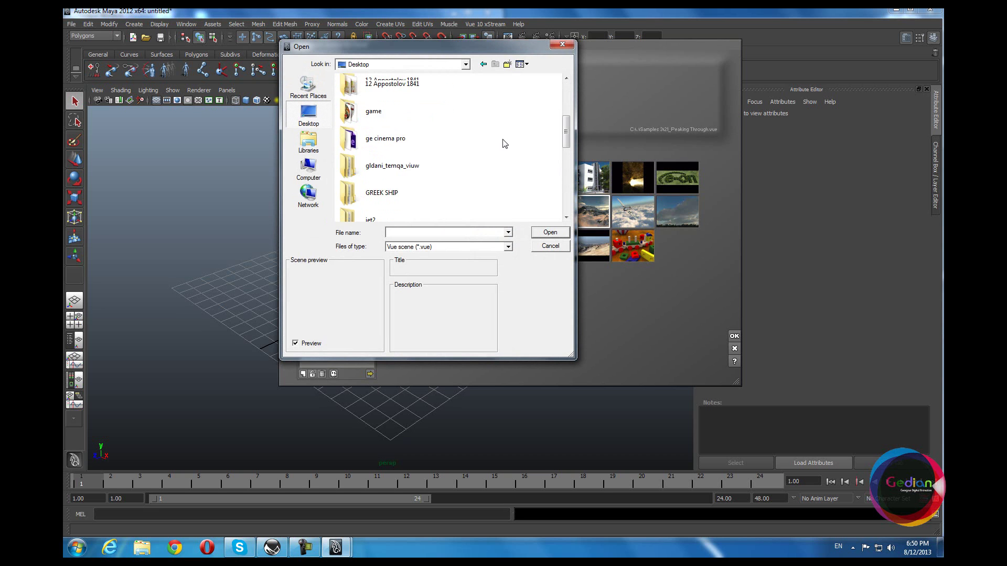
{"action": "scroll", "coordinate": [504, 143], "scroll_direction": "down", "scroll_amount": 5}
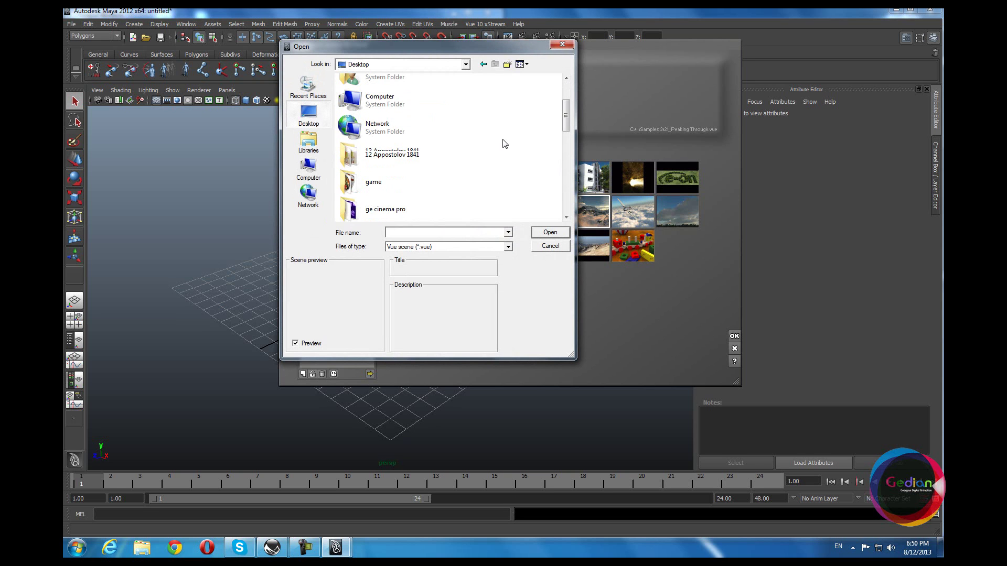
{"action": "scroll", "coordinate": [504, 144], "scroll_direction": "up", "scroll_amount": 1}
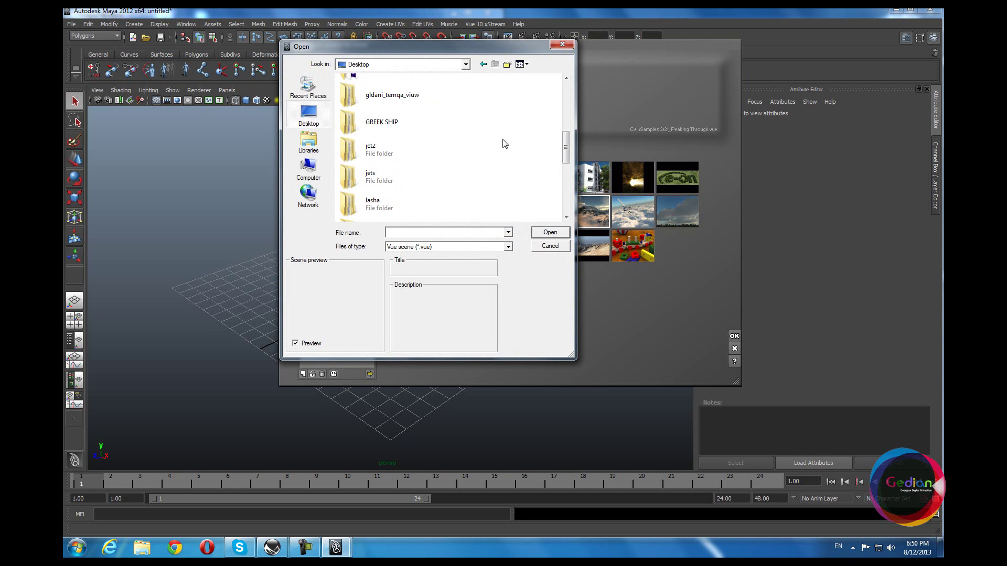
{"action": "scroll", "coordinate": [505, 143], "scroll_direction": "down", "scroll_amount": 1}
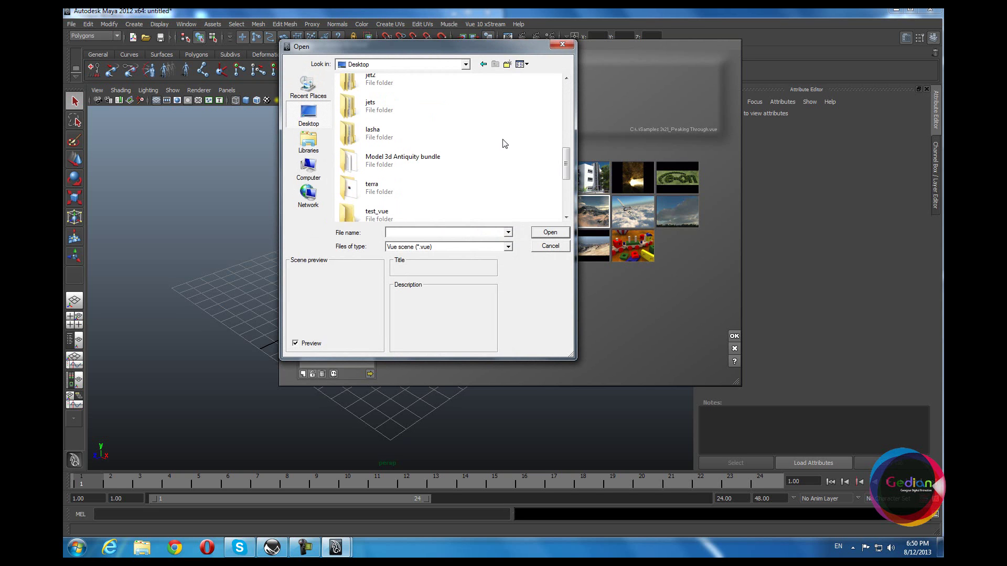
{"action": "double_click", "coordinate": [367, 215]}
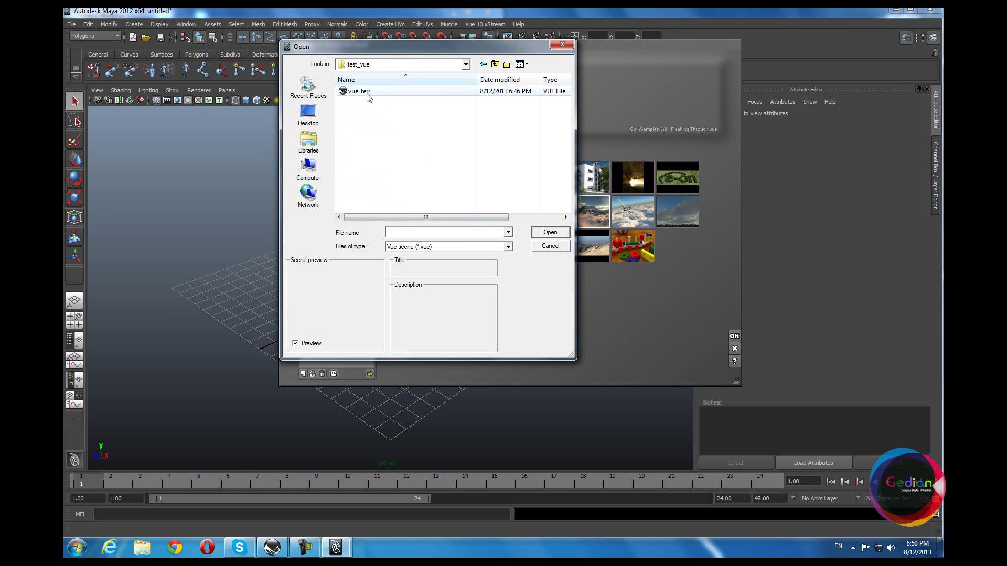
{"action": "left_click", "coordinate": [383, 92]}
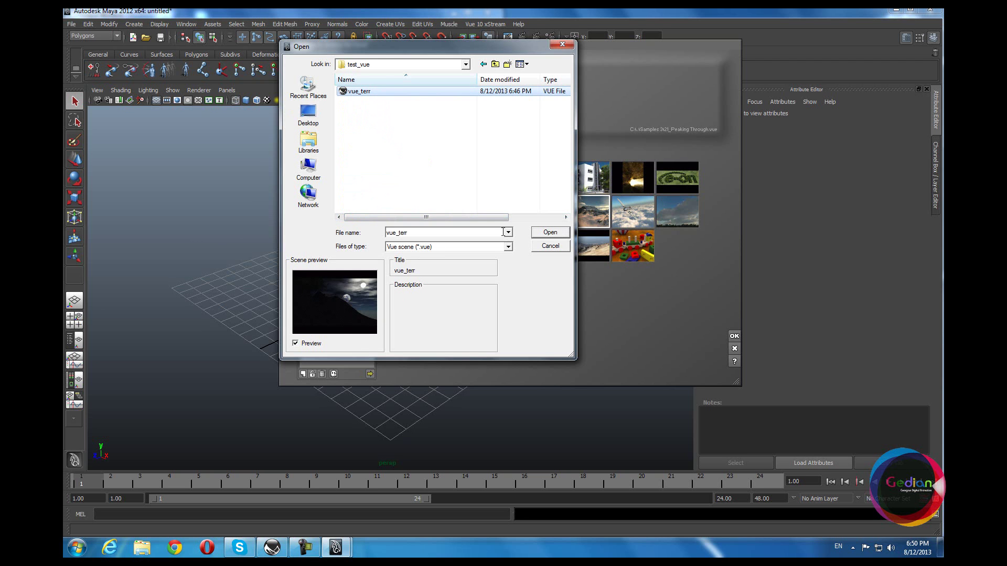
{"action": "left_click", "coordinate": [549, 233]}
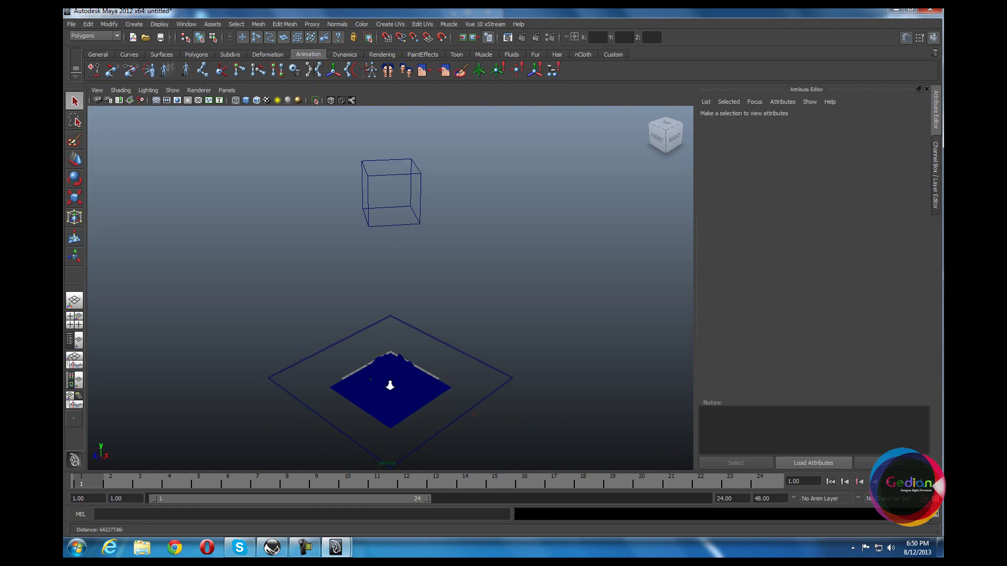
Step: Examine the loaded Vue terrain in the perspective view from several angles, both close up and far away
{"action": "scroll", "coordinate": [355, 382], "scroll_direction": "up", "scroll_amount": 10}
{"action": "scroll", "coordinate": [375, 380], "scroll_direction": "down", "scroll_amount": 10}
{"action": "scroll", "coordinate": [376, 376], "scroll_direction": "up", "scroll_amount": 2}
{"action": "scroll", "coordinate": [375, 375], "scroll_direction": "down", "scroll_amount": 2}
{"action": "left_click_drag", "start_coordinate": [410, 423], "coordinate": [434, 395], "text": "alt"}
{"action": "scroll", "coordinate": [444, 292], "scroll_direction": "up", "scroll_amount": 6}
{"action": "scroll", "coordinate": [392, 316], "scroll_direction": "down", "scroll_amount": 8}
{"action": "scroll", "coordinate": [379, 352], "scroll_direction": "up", "scroll_amount": 3}
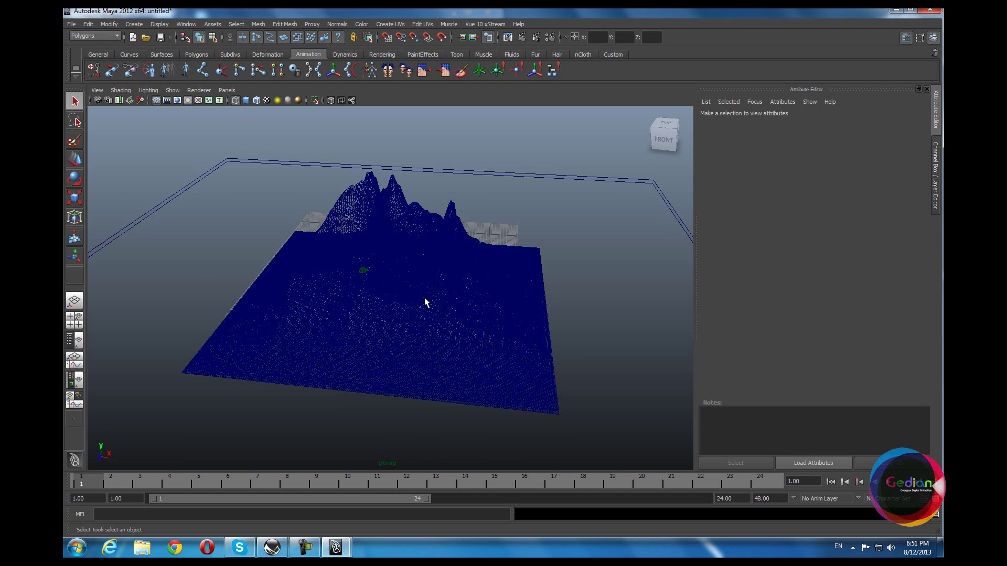
{"action": "scroll", "coordinate": [456, 272], "scroll_direction": "down", "scroll_amount": 5}
{"action": "scroll", "coordinate": [456, 272], "scroll_direction": "up", "scroll_amount": 3}
{"action": "scroll", "coordinate": [456, 273], "scroll_direction": "down", "scroll_amount": 4}
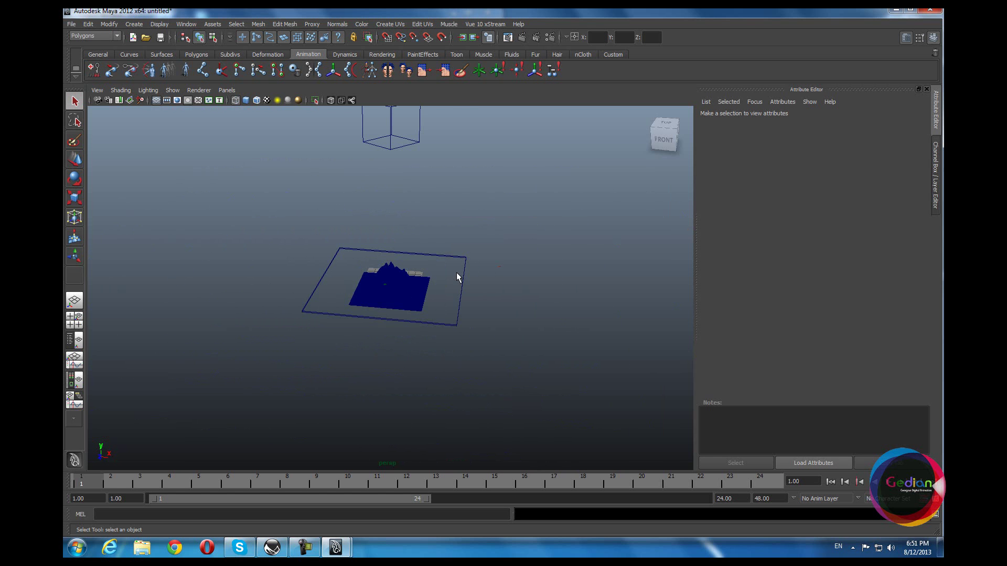
{"action": "scroll", "coordinate": [456, 272], "scroll_direction": "down", "scroll_amount": 5}
{"action": "scroll", "coordinate": [456, 272], "scroll_direction": "up", "scroll_amount": 3}
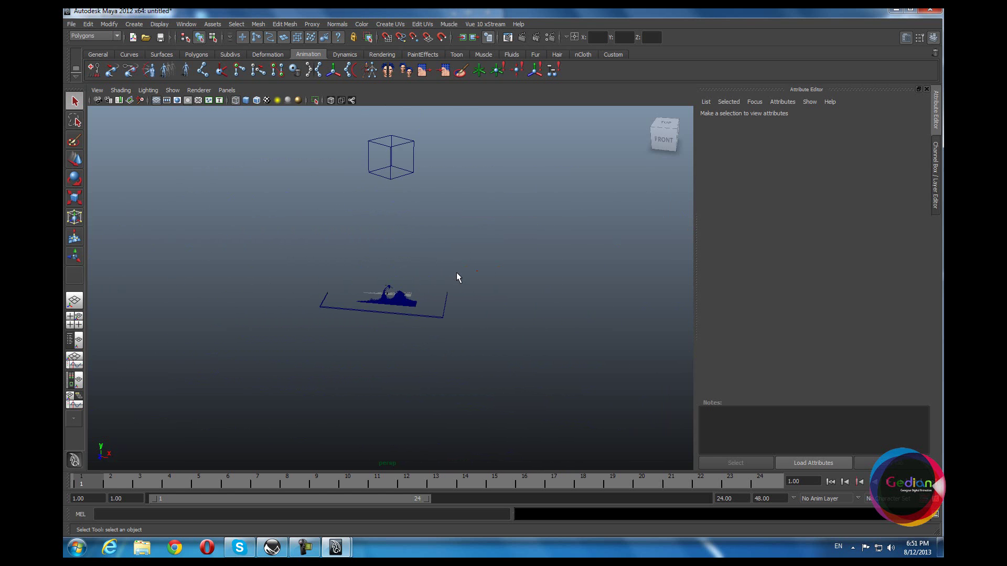
{"action": "scroll", "coordinate": [456, 273], "scroll_direction": "up", "scroll_amount": 6}
{"action": "scroll", "coordinate": [392, 318], "scroll_direction": "down", "scroll_amount": 2}
{"action": "left_click_drag", "start_coordinate": [382, 336], "coordinate": [477, 317], "text": "alt"}
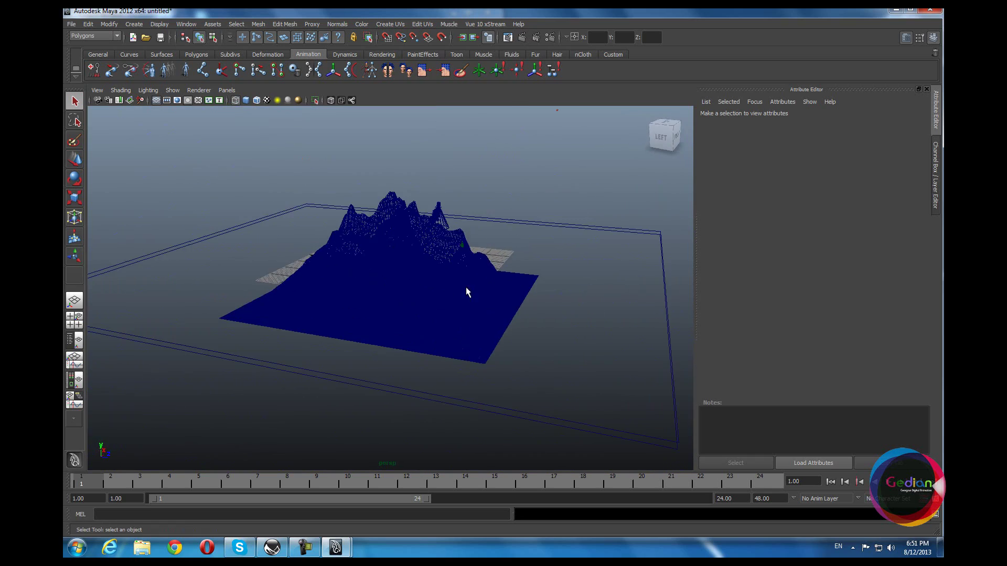
{"action": "left_click_drag", "start_coordinate": [546, 281], "coordinate": [506, 309], "text": "alt"}
{"action": "scroll", "coordinate": [451, 289], "scroll_direction": "up", "scroll_amount": 5}
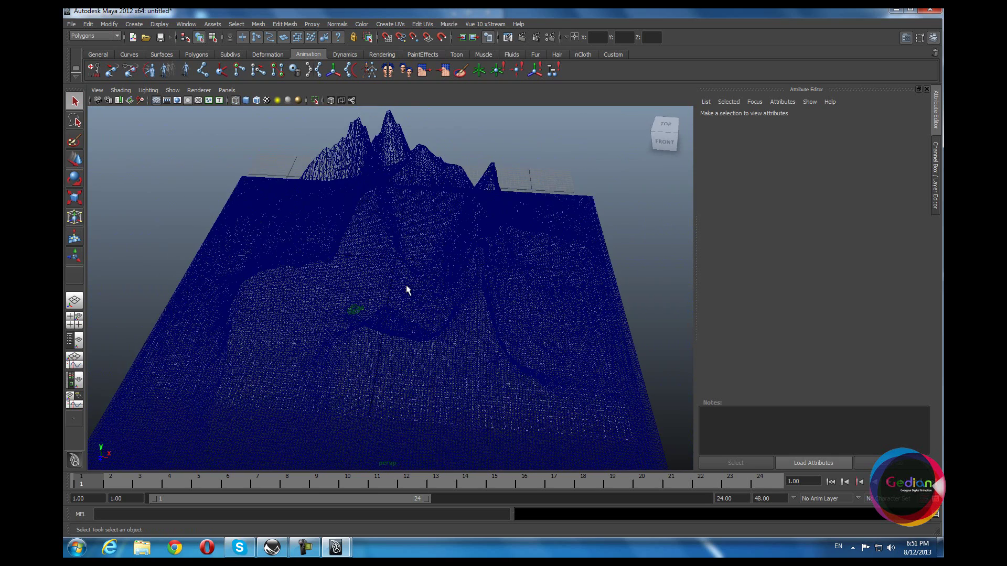
{"action": "left_click_drag", "start_coordinate": [406, 348], "coordinate": [134, 205], "text": "alt"}
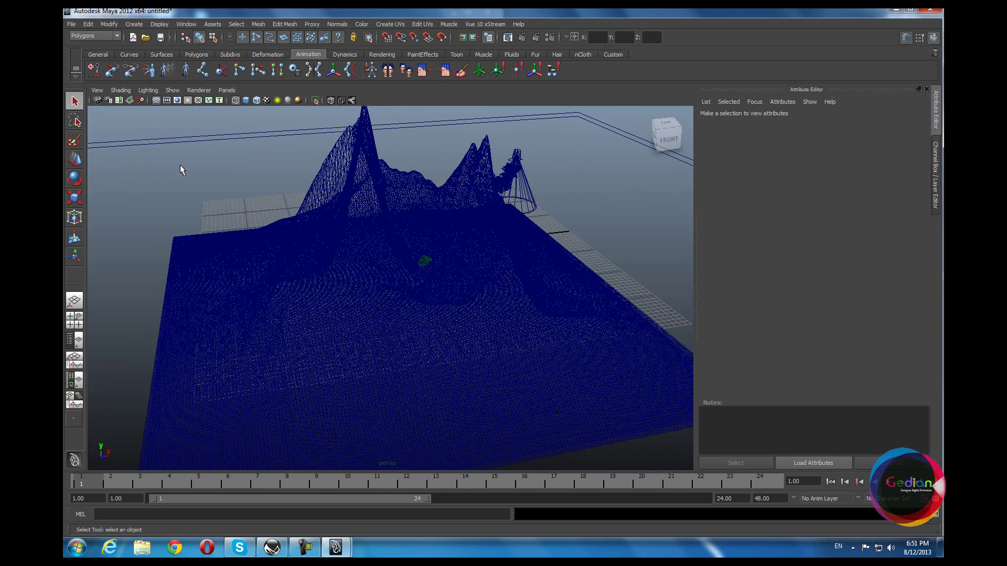
Step: Select the perspective camera to show its attributes, and inspect how the terrain displays at near and far distances
{"action": "left_click", "coordinate": [98, 90]}
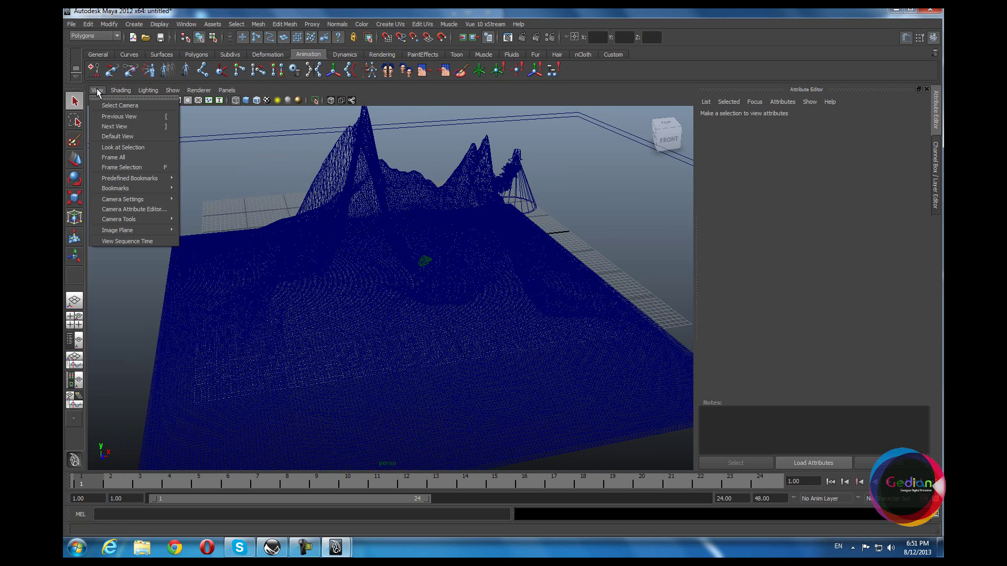
{"action": "left_click", "coordinate": [117, 106]}
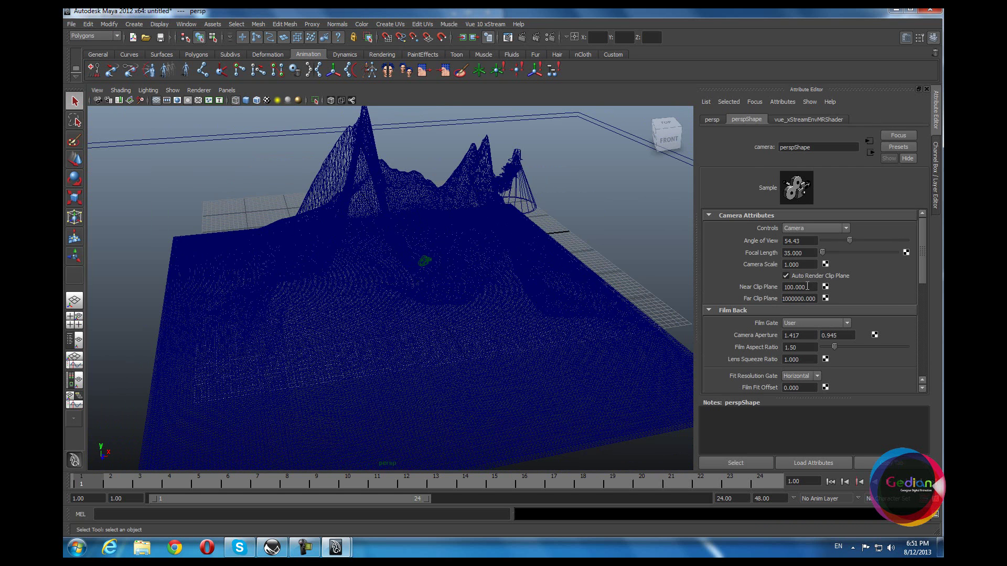
{"action": "left_click", "coordinate": [809, 288]}
{"action": "left_click_drag", "start_coordinate": [400, 339], "coordinate": [479, 322], "text": "alt"}
{"action": "scroll", "coordinate": [480, 317], "scroll_direction": "up", "scroll_amount": 5}
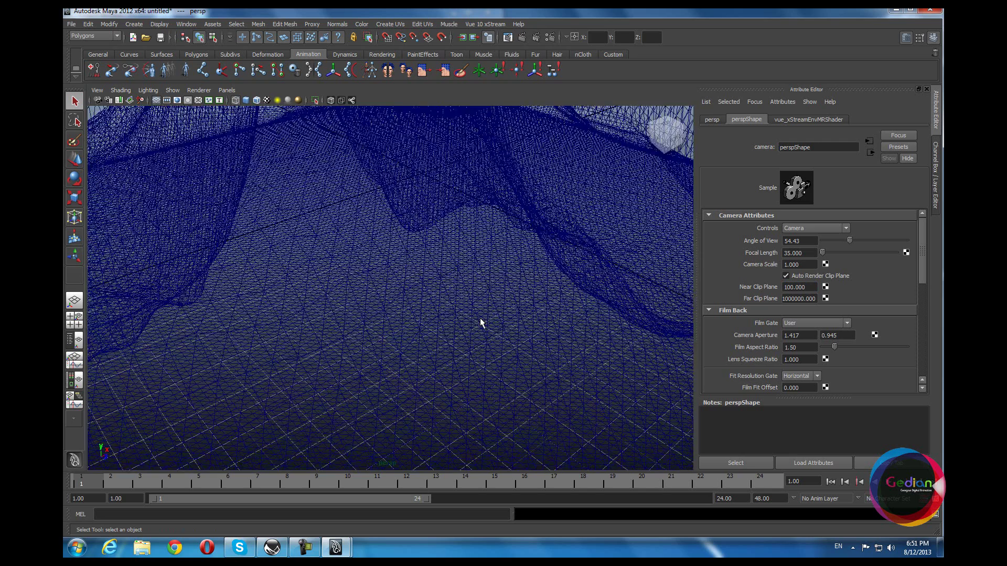
{"action": "scroll", "coordinate": [480, 318], "scroll_direction": "down", "scroll_amount": 8}
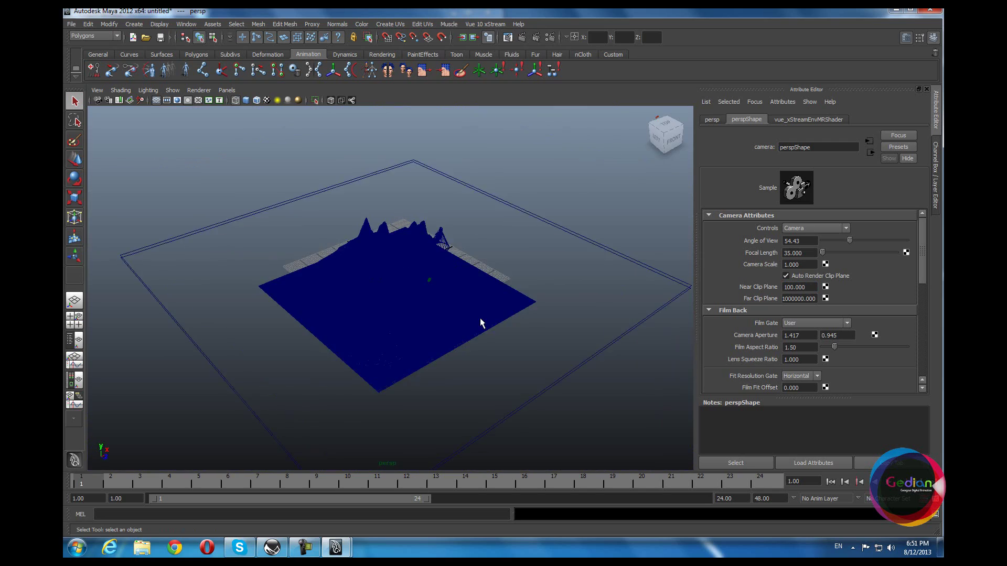
{"action": "scroll", "coordinate": [480, 318], "scroll_direction": "up", "scroll_amount": 4}
{"action": "scroll", "coordinate": [481, 323], "scroll_direction": "up", "scroll_amount": 5}
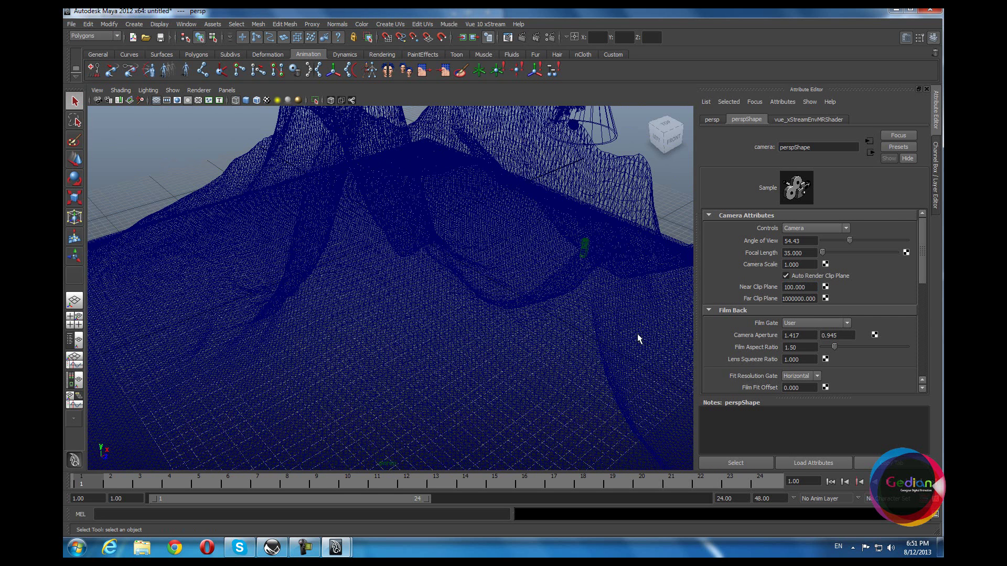
Step: Set the perspective camera's Near Clip Plane to 0.001 and inspect the terrain wireframe from another angle
{"action": "double_click", "coordinate": [805, 287]}
{"action": "type", "text": "0.001"}
{"action": "key", "text": "Return"}
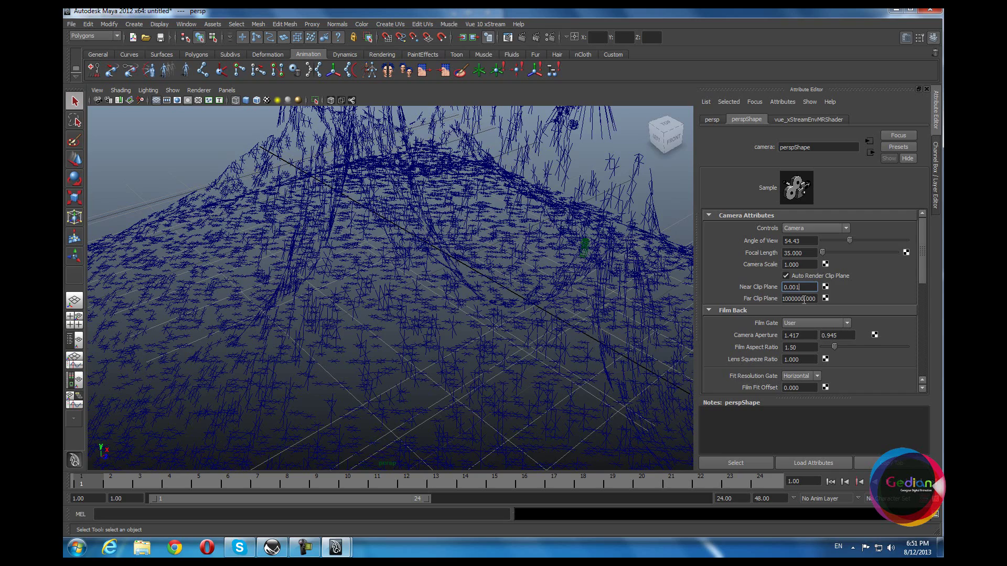
{"action": "left_click_drag", "start_coordinate": [314, 372], "coordinate": [378, 353], "text": "alt"}
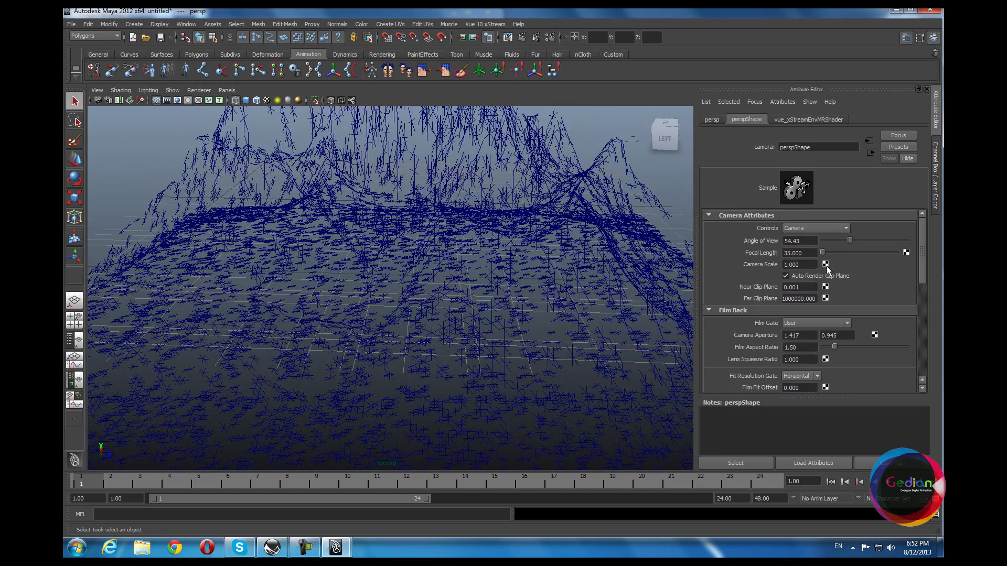
Step: Increase the perspective camera's Far Clip Plane by adding zeros, and inspect the terrain from far away and close up
{"action": "left_click", "coordinate": [795, 298]}
{"action": "scroll", "coordinate": [388, 300], "scroll_direction": "down", "scroll_amount": 15}
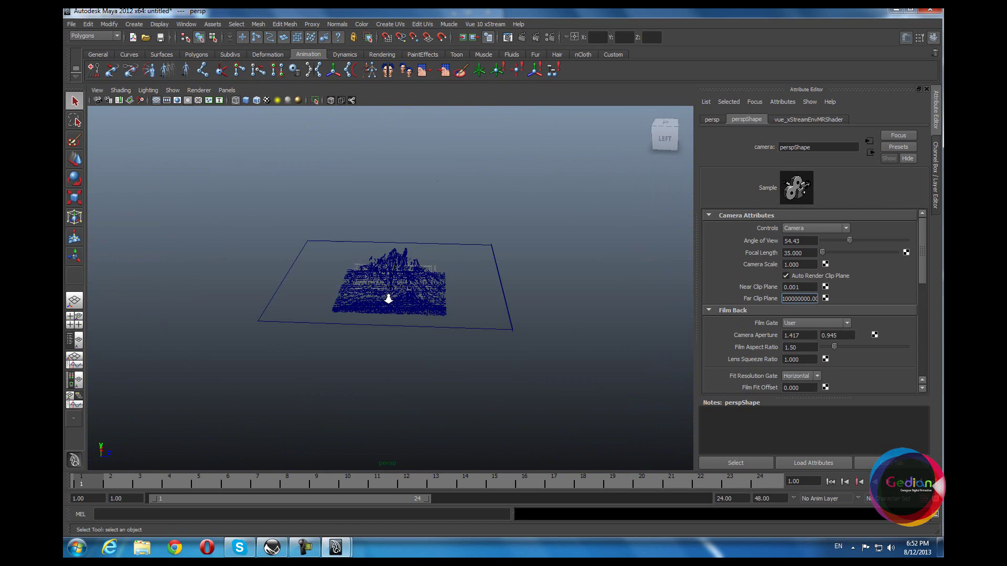
{"action": "scroll", "coordinate": [388, 299], "scroll_direction": "down", "scroll_amount": 3}
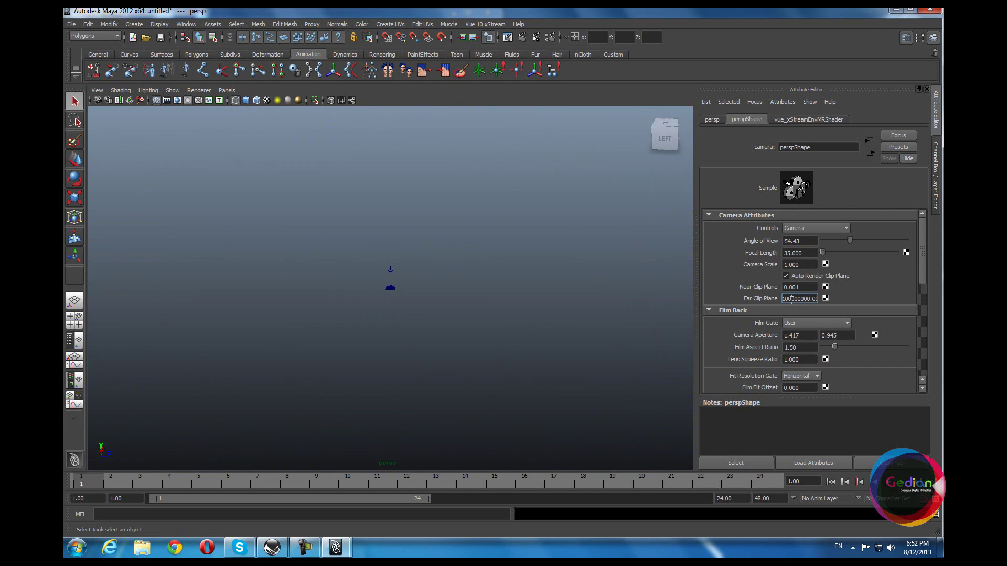
{"action": "scroll", "coordinate": [262, 348], "scroll_direction": "up", "scroll_amount": 15}
{"action": "scroll", "coordinate": [237, 369], "scroll_direction": "up", "scroll_amount": 5}
{"action": "left_click_drag", "start_coordinate": [236, 371], "coordinate": [377, 373], "text": "alt"}
Step: Set the perspective camera's Near Clip Plane to 0.1 and inspect the terrain wireframe from another angle
{"action": "left_click", "coordinate": [804, 289]}
{"action": "type", "text": "0.1"}
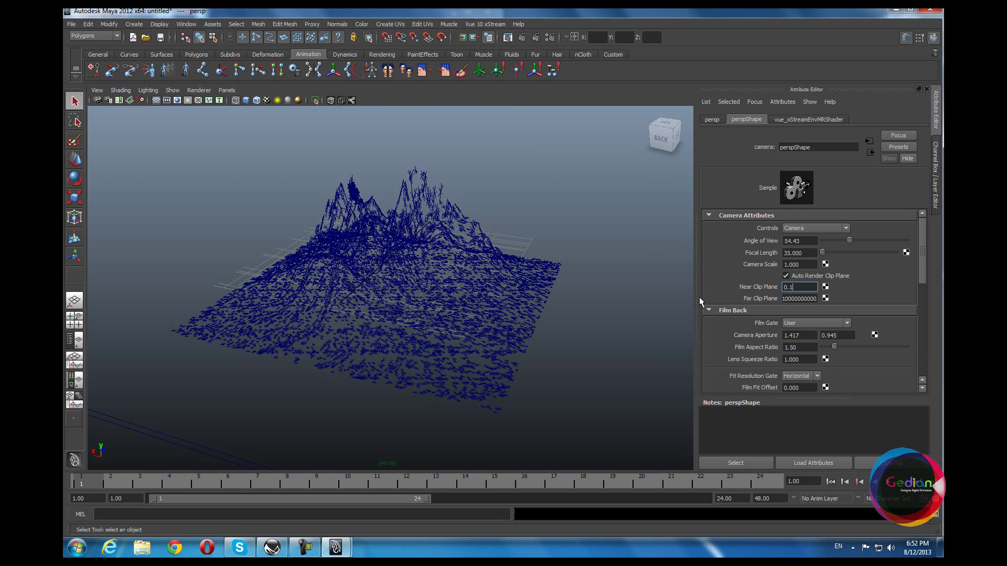
{"action": "key", "text": "Return"}
{"action": "mouse_move", "coordinate": [376, 328]}
{"action": "left_mouse_down", "text": "alt"}
{"action": "mouse_move", "coordinate": [488, 327]}
{"action": "mouse_move", "coordinate": [506, 290]}
{"action": "mouse_move", "coordinate": [512, 351]}
{"action": "mouse_move", "coordinate": [541, 349]}
{"action": "mouse_move", "coordinate": [408, 332]}
{"action": "mouse_move", "coordinate": [430, 316]}
{"action": "left_mouse_up", "text": "alt"}
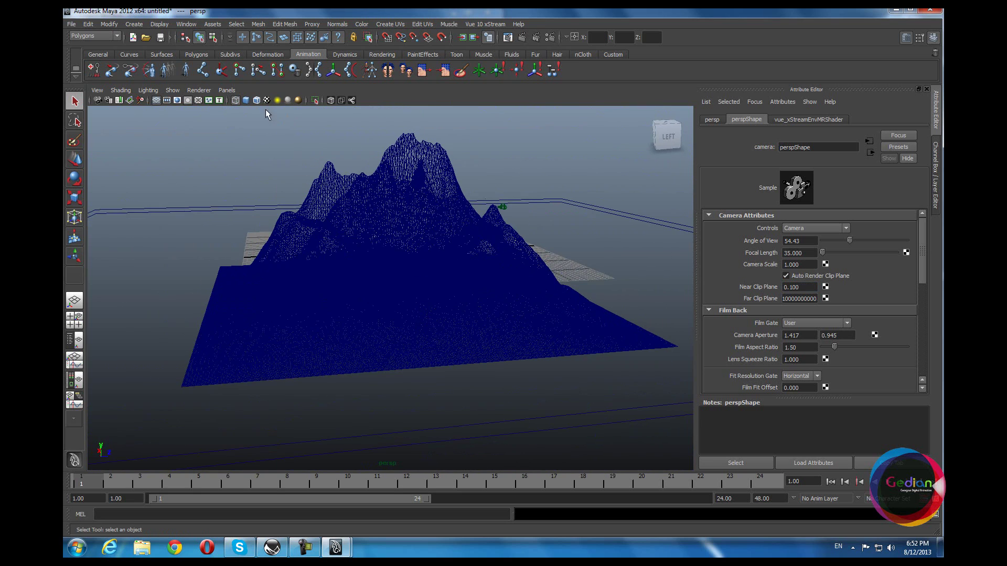
Step: Display the terrain shaded with textures in the perspective view and frame its rocky peaks from the front
{"action": "left_click", "coordinate": [246, 101]}
{"action": "left_click_drag", "start_coordinate": [341, 303], "coordinate": [285, 148], "text": "alt"}
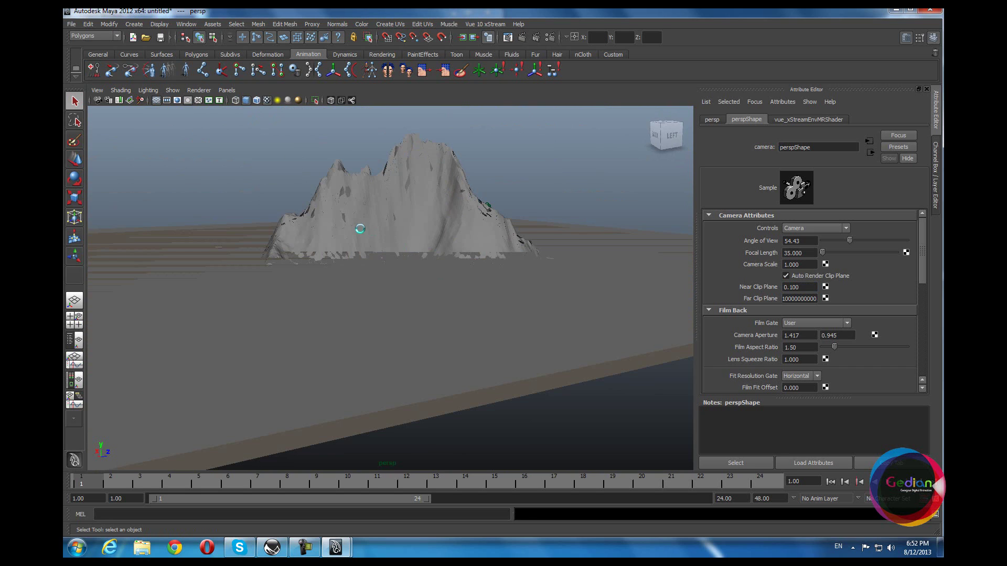
{"action": "left_click_drag", "start_coordinate": [386, 281], "coordinate": [555, 286], "text": "alt"}
{"action": "right_click_drag", "start_coordinate": [555, 285], "coordinate": [481, 296], "text": "alt"}
{"action": "left_click_drag", "start_coordinate": [481, 296], "coordinate": [427, 317], "text": "alt"}
{"action": "middle_click_drag", "start_coordinate": [427, 316], "coordinate": [361, 309], "text": "alt"}
{"action": "left_click_drag", "start_coordinate": [392, 300], "coordinate": [373, 256], "text": "alt"}
{"action": "middle_click_drag", "start_coordinate": [372, 257], "coordinate": [352, 273], "text": "alt"}
{"action": "left_click_drag", "start_coordinate": [353, 273], "coordinate": [362, 315], "text": "alt"}
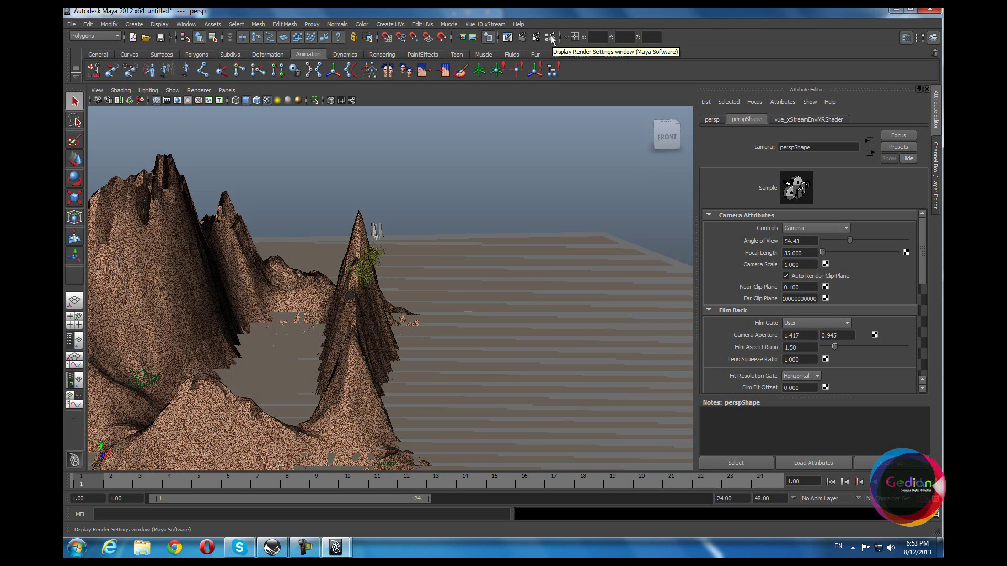
Step: Open the Render View, move it over the lower part of the viewport, and render the scene with Maya Software
{"action": "left_click", "coordinate": [507, 37]}
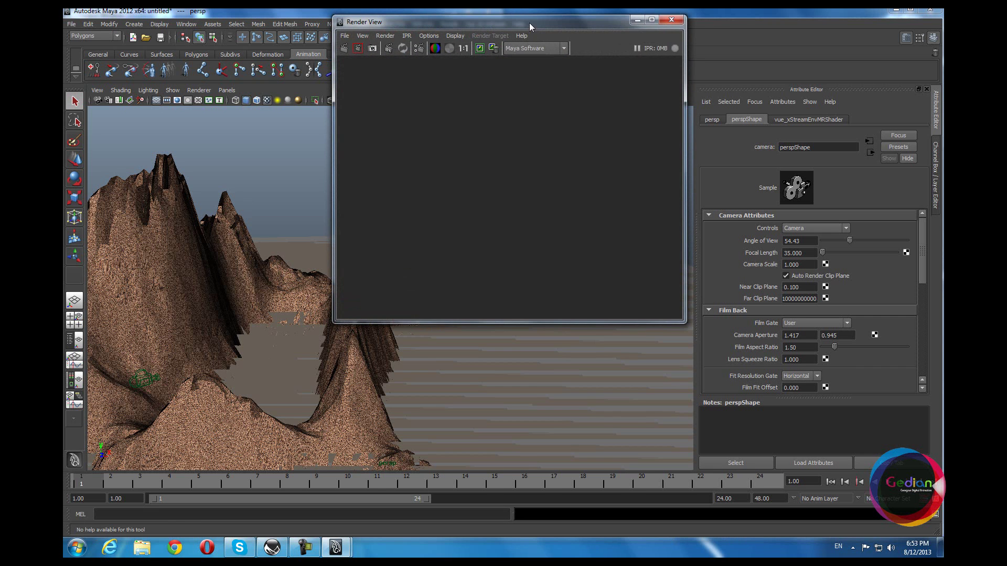
{"action": "left_click_drag", "start_coordinate": [530, 23], "coordinate": [567, 121]}
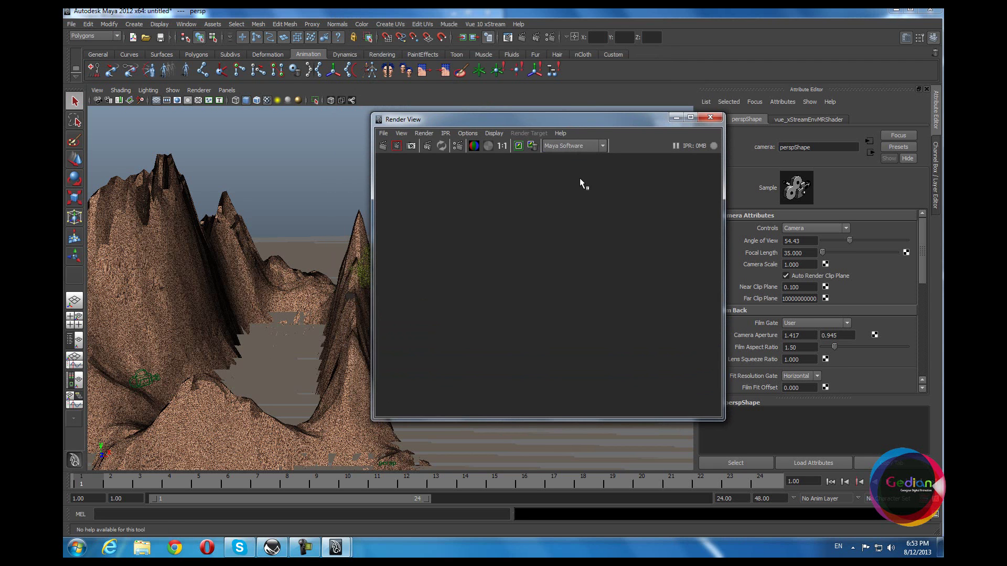
{"action": "left_click", "coordinate": [384, 147]}
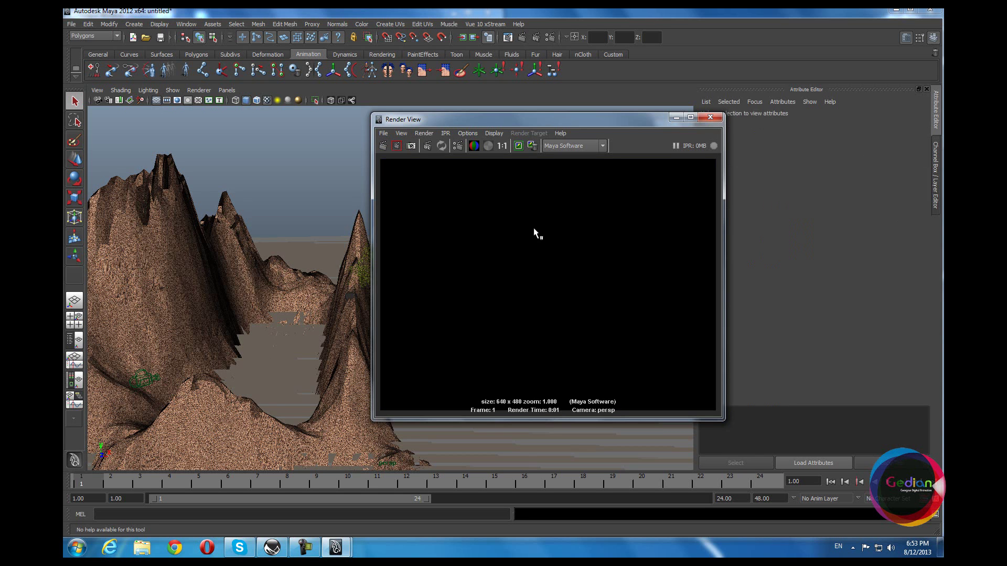
Step: Switch the renderer to mental ray and render the terrain again
{"action": "left_click", "coordinate": [571, 146]}
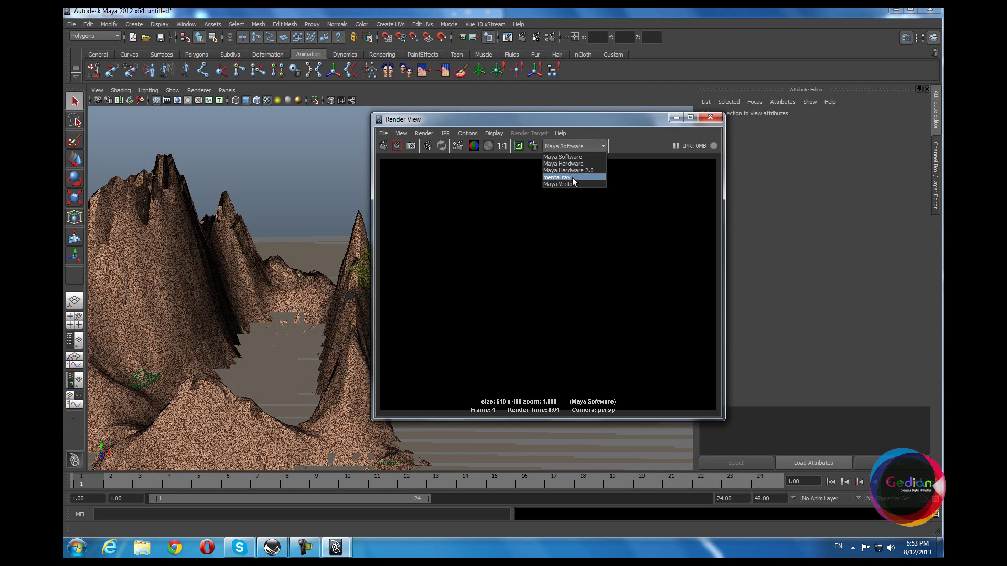
{"action": "left_click", "coordinate": [550, 183]}
{"action": "left_click", "coordinate": [394, 149]}
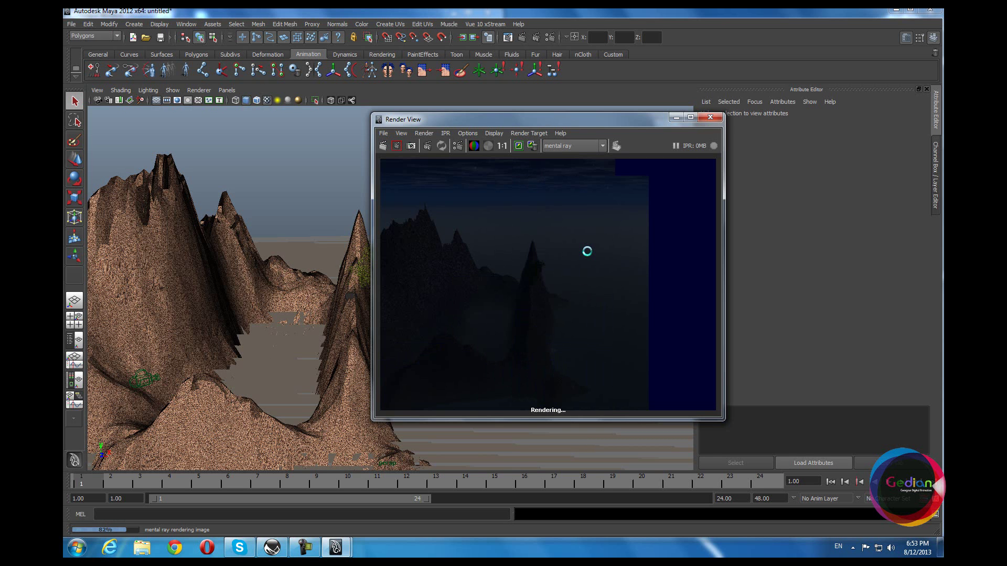
Step: Reframe the perspective camera on the tree and rock on the slope, and render that view with mental ray
{"action": "left_click", "coordinate": [676, 118]}
{"action": "left_click_drag", "start_coordinate": [357, 354], "coordinate": [384, 369], "text": "alt"}
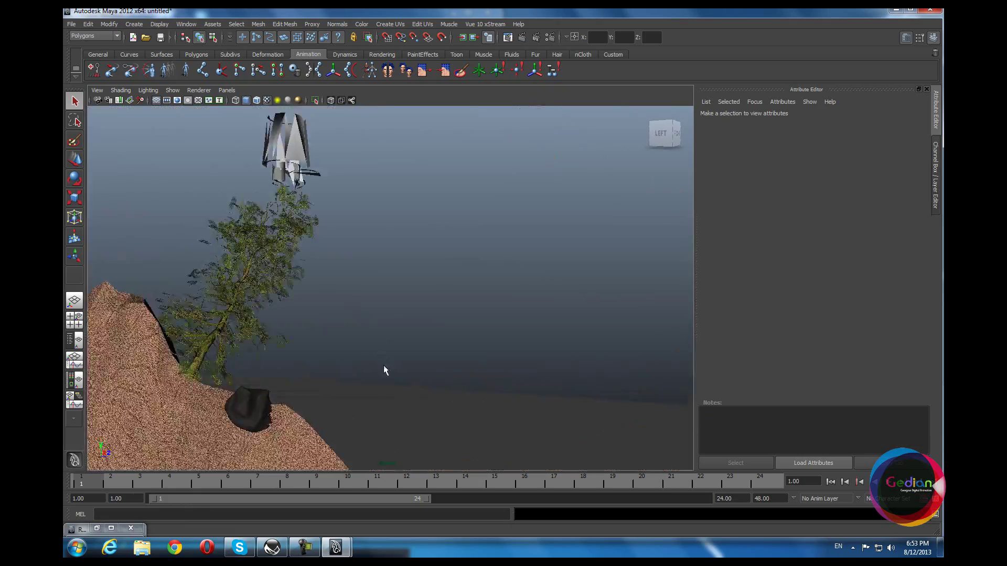
{"action": "left_click_drag", "start_coordinate": [398, 304], "coordinate": [386, 303], "text": "alt"}
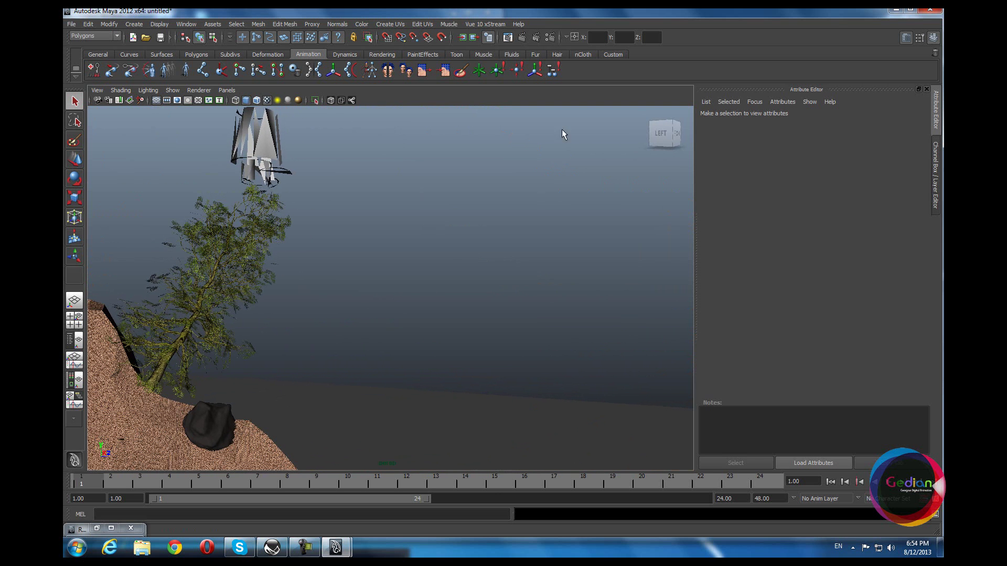
{"action": "left_click", "coordinate": [523, 36]}
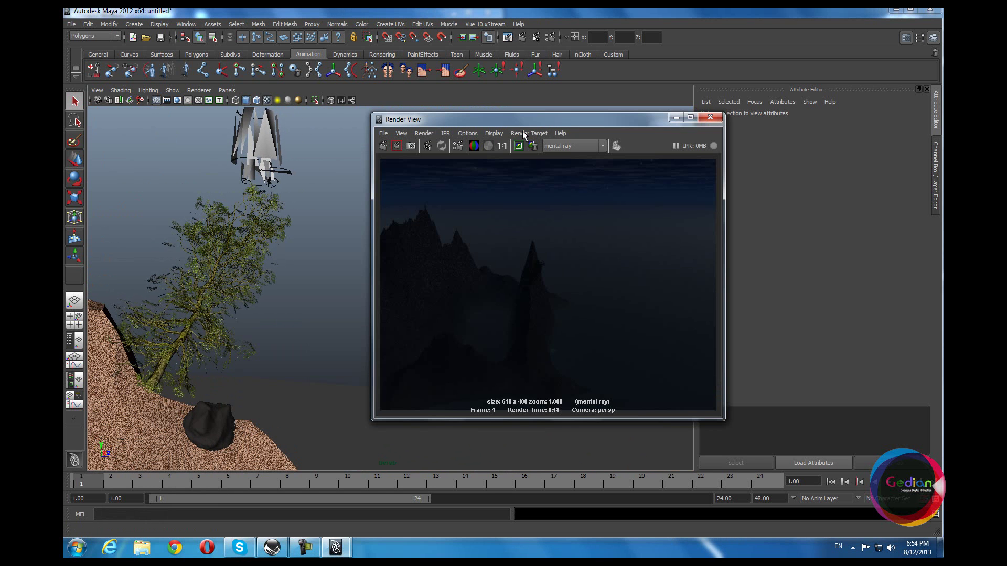
{"action": "left_click", "coordinate": [383, 146]}
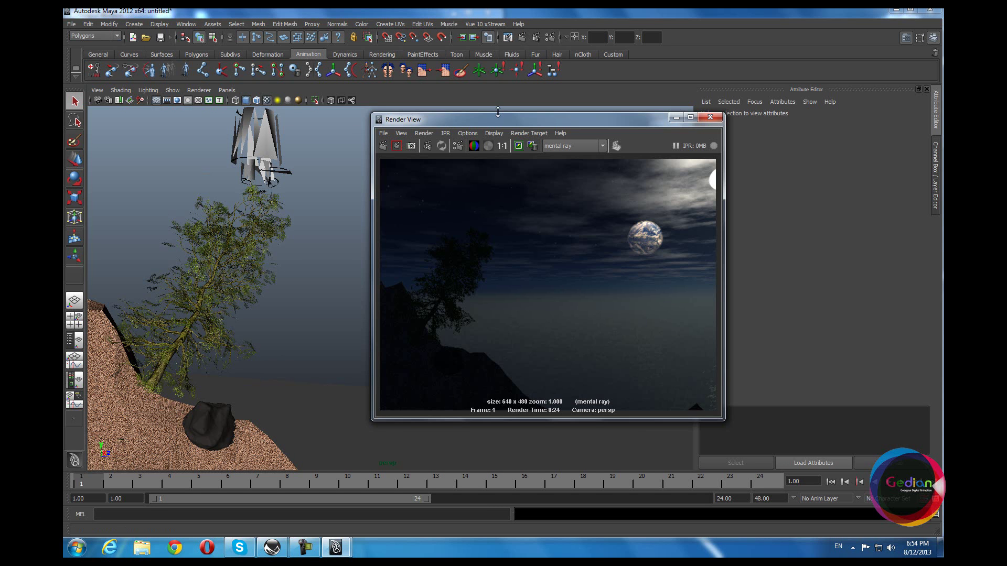
{"action": "left_click_drag", "start_coordinate": [516, 121], "coordinate": [494, 145]}
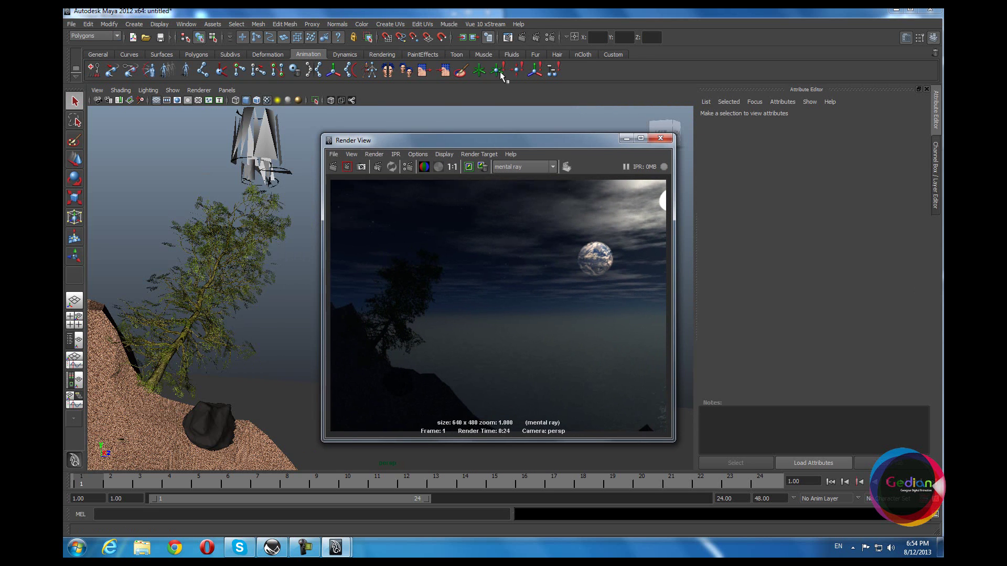
Step: Examine the Vue 10 xStream plug-in's commands for editing objects and creating new ones such as terrains, plants and planets
{"action": "left_click", "coordinate": [485, 25]}
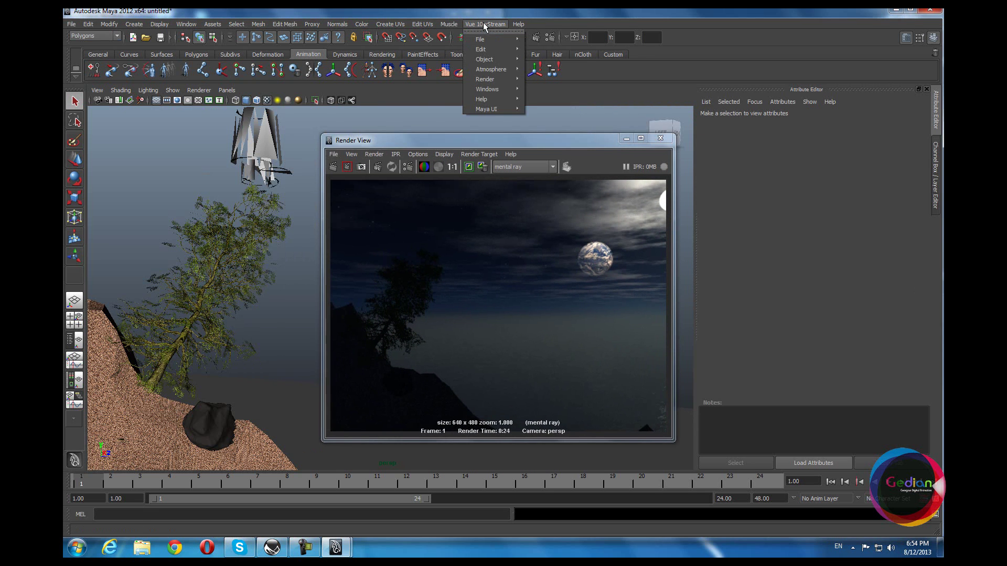
{"action": "mouse_move", "coordinate": [488, 38]}
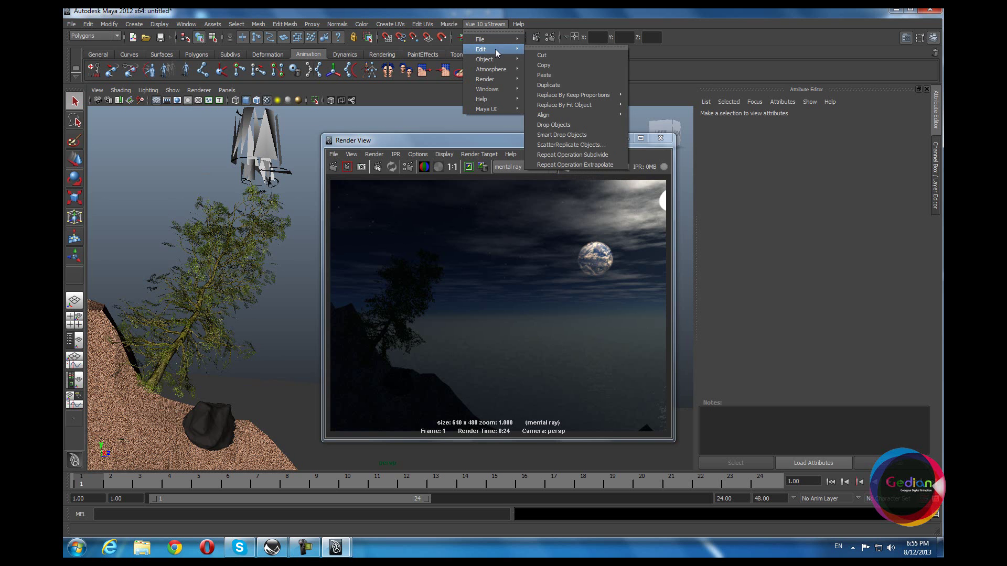
{"action": "mouse_move", "coordinate": [487, 89]}
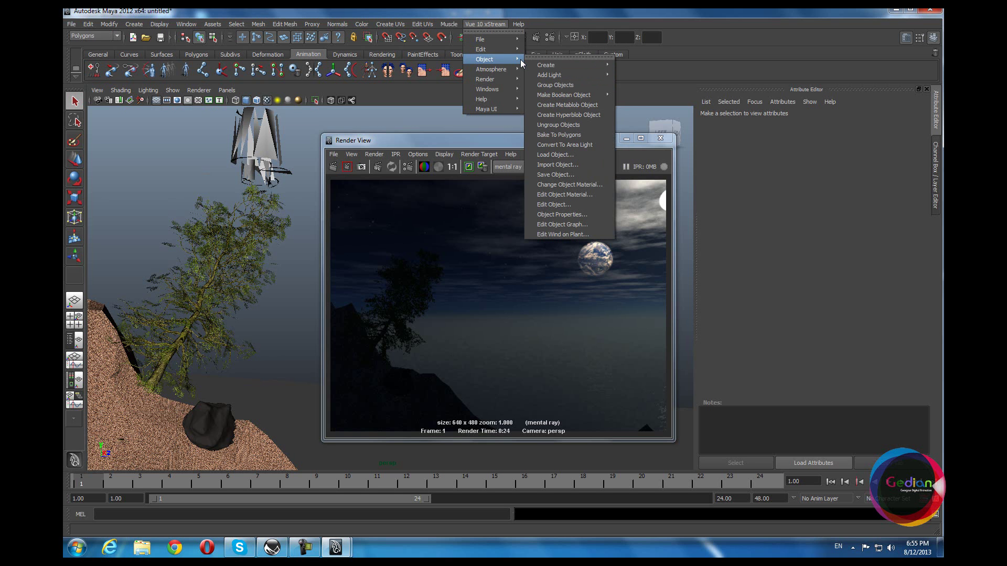
{"action": "mouse_move", "coordinate": [559, 68]}
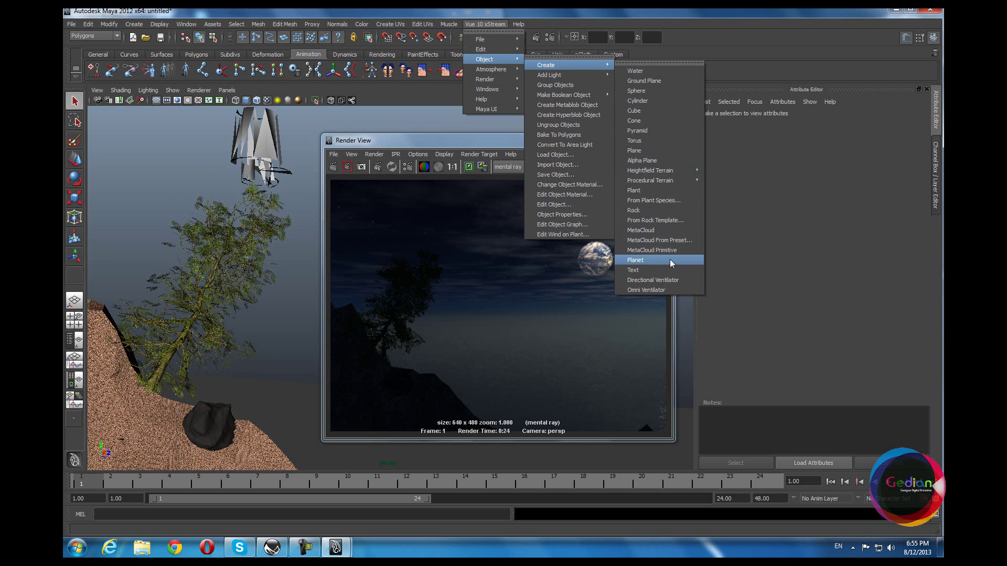
{"action": "mouse_move", "coordinate": [586, 95]}
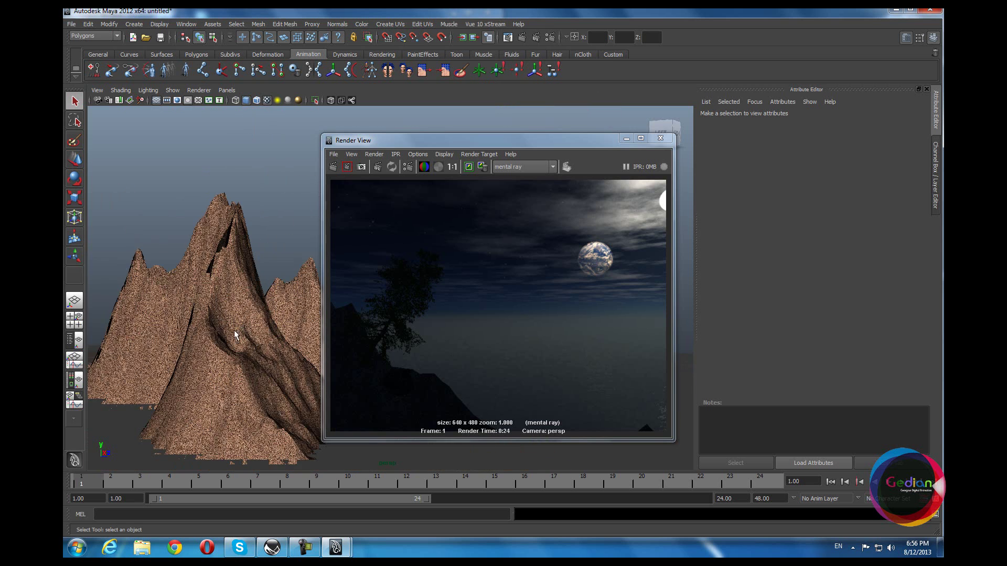
{"action": "right_click_drag", "start_coordinate": [244, 318], "coordinate": [188, 337], "text": "alt"}
{"action": "left_click", "coordinate": [188, 337]}
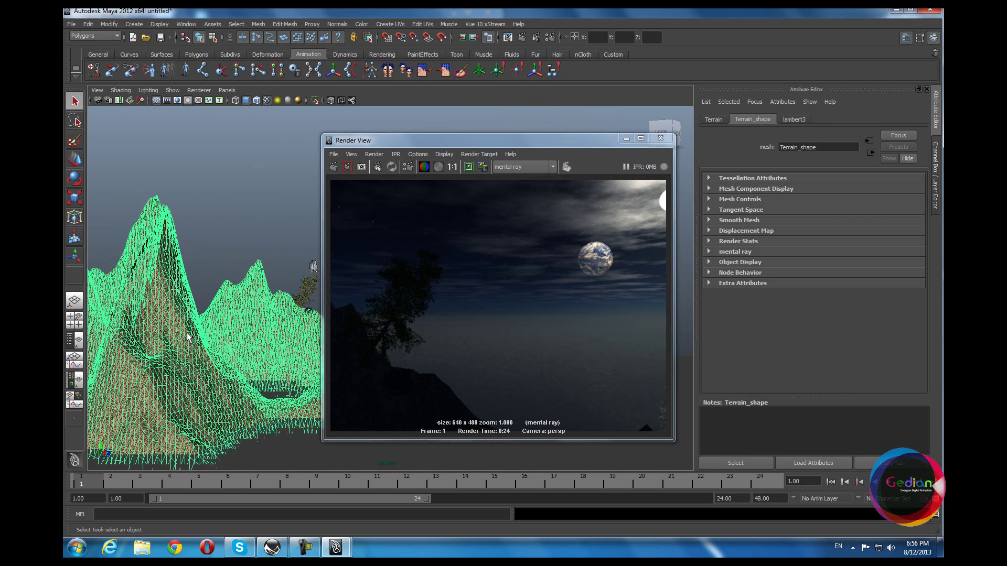
{"action": "left_click", "coordinate": [484, 24]}
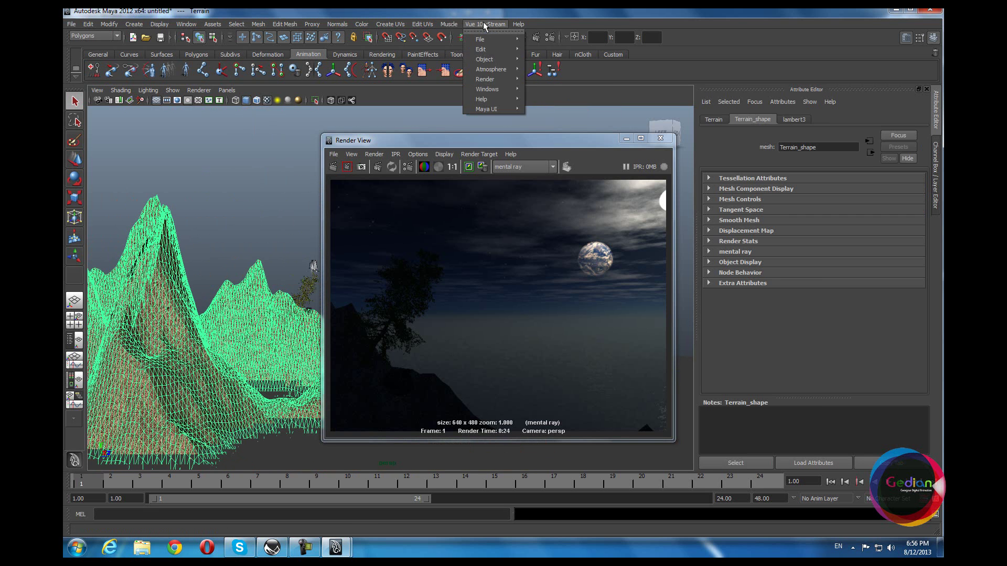
{"action": "mouse_move", "coordinate": [499, 48]}
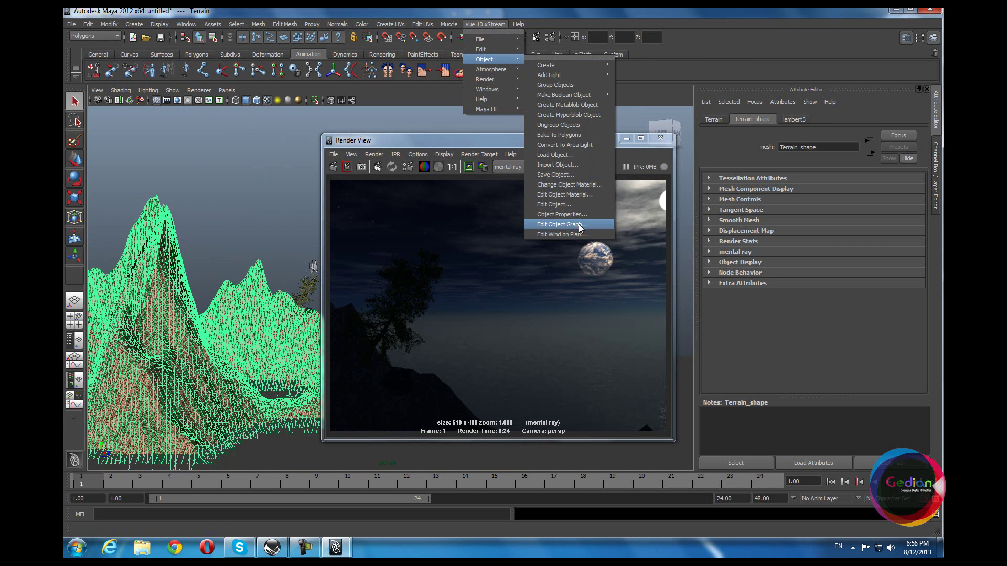
{"action": "left_click", "coordinate": [579, 225]}
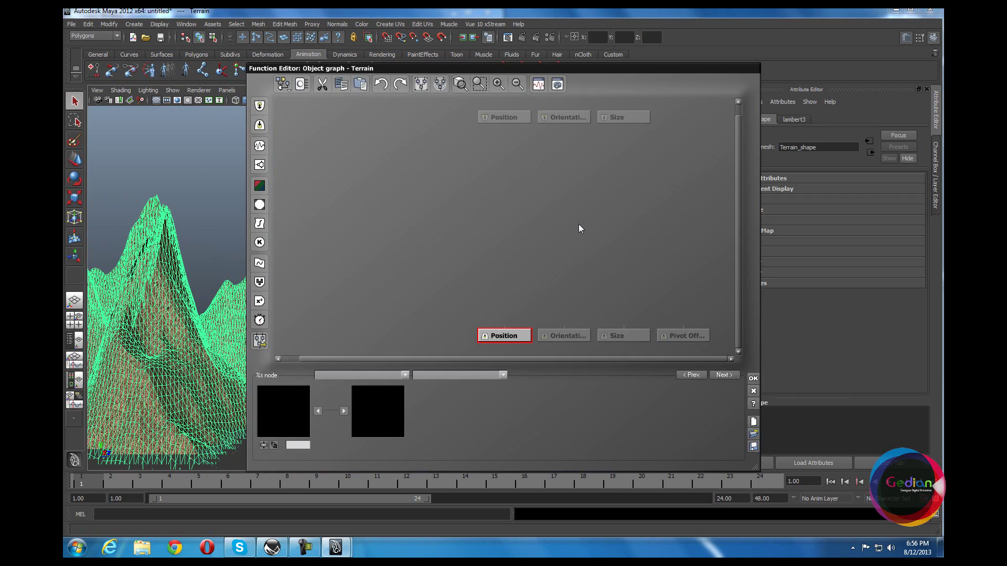
{"action": "left_click", "coordinate": [754, 392]}
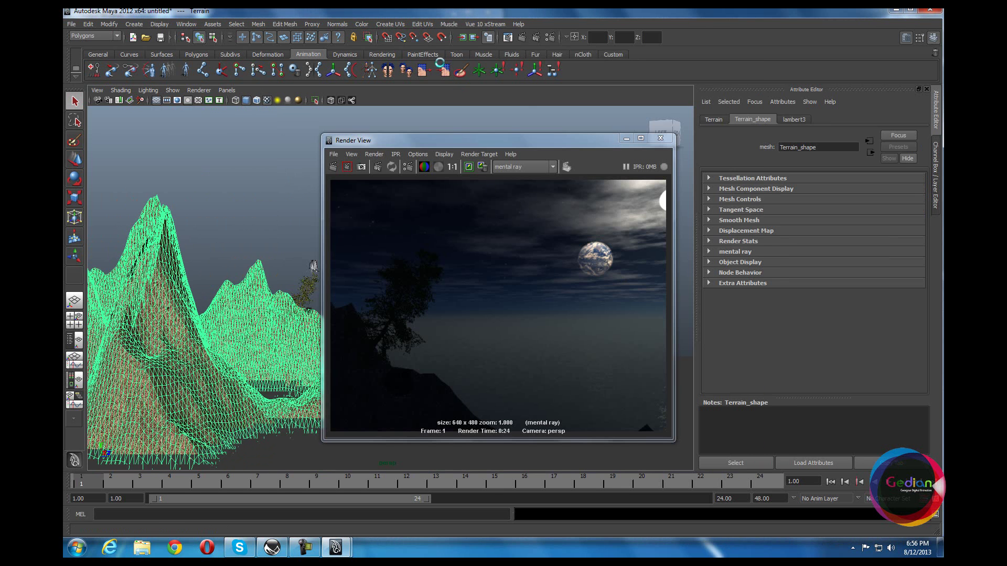
{"action": "left_click", "coordinate": [485, 24]}
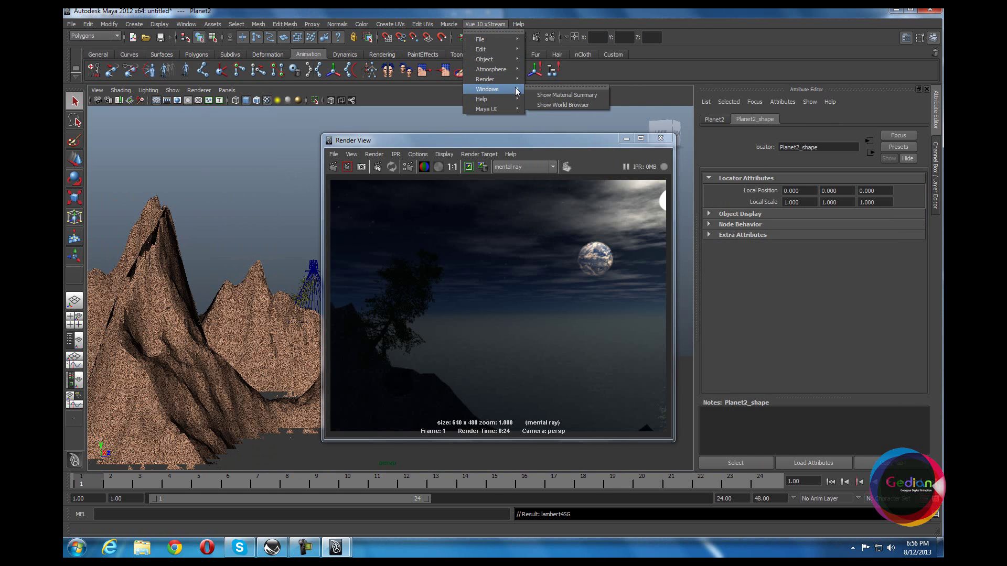
{"action": "mouse_move", "coordinate": [524, 70]}
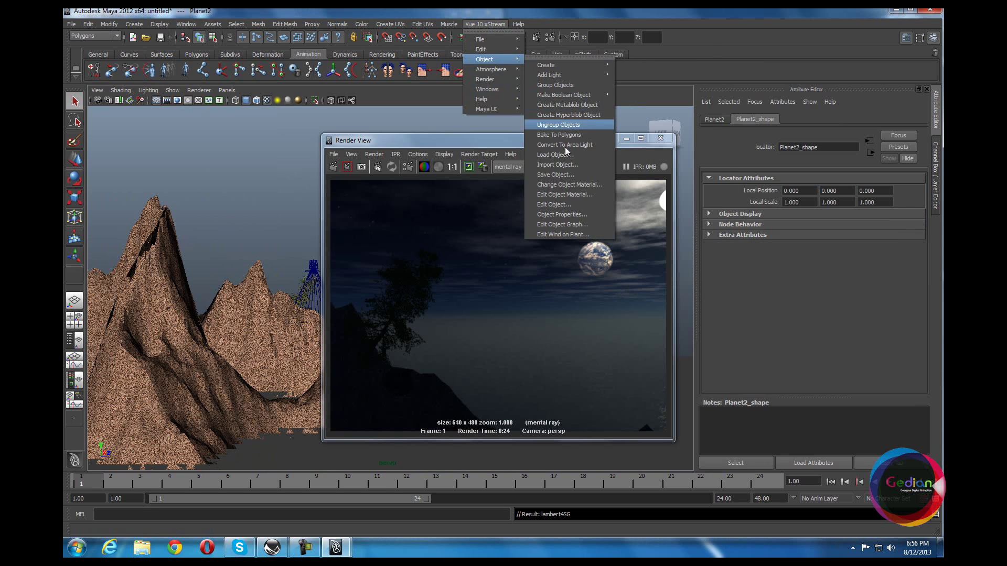
{"action": "left_click", "coordinate": [578, 202]}
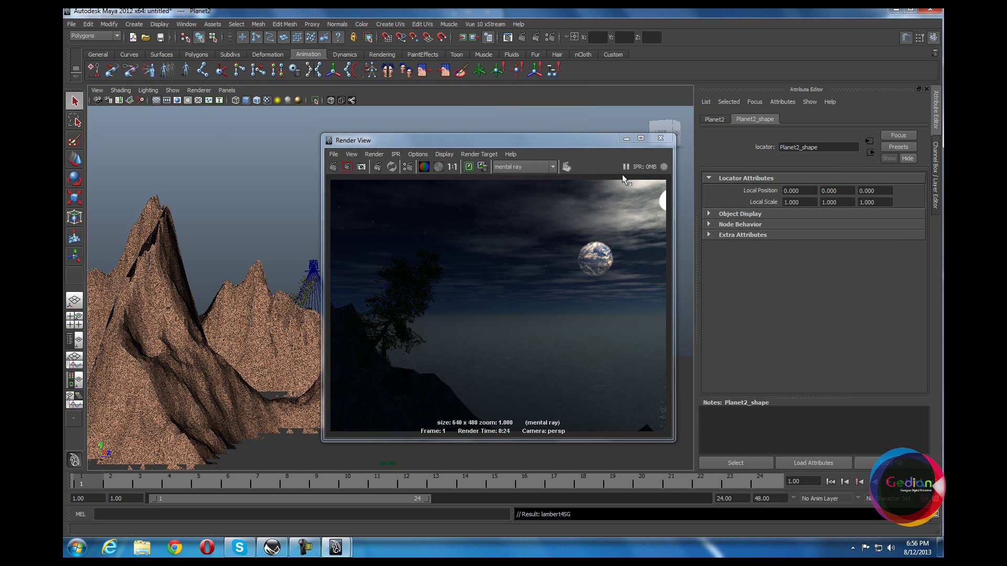
Step: Minimize the Render View window and clear the selection in the perspective view
{"action": "left_click_drag", "start_coordinate": [571, 140], "coordinate": [508, 183]}
{"action": "left_click", "coordinate": [517, 179]}
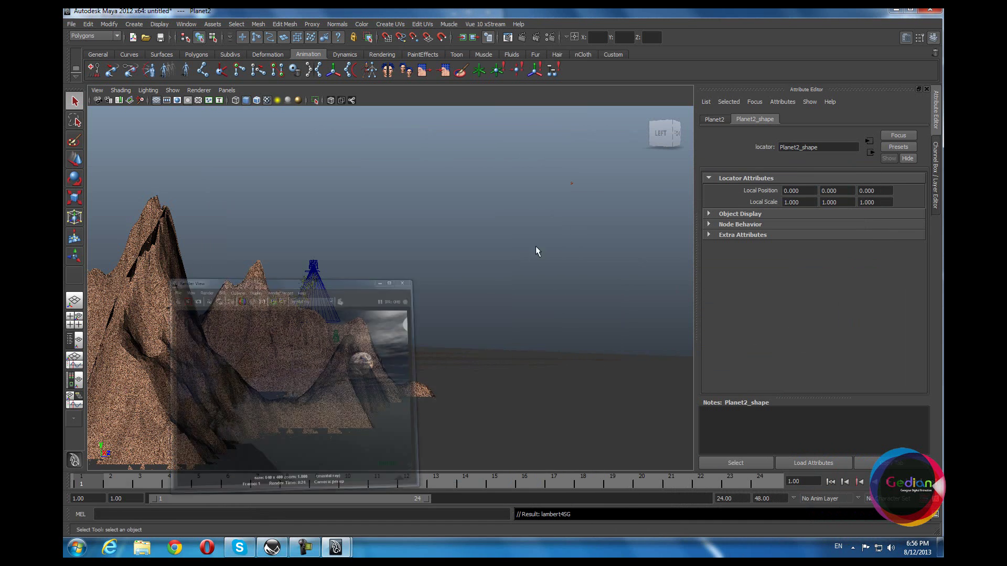
{"action": "left_click", "coordinate": [474, 24]}
{"action": "left_click", "coordinate": [514, 238]}
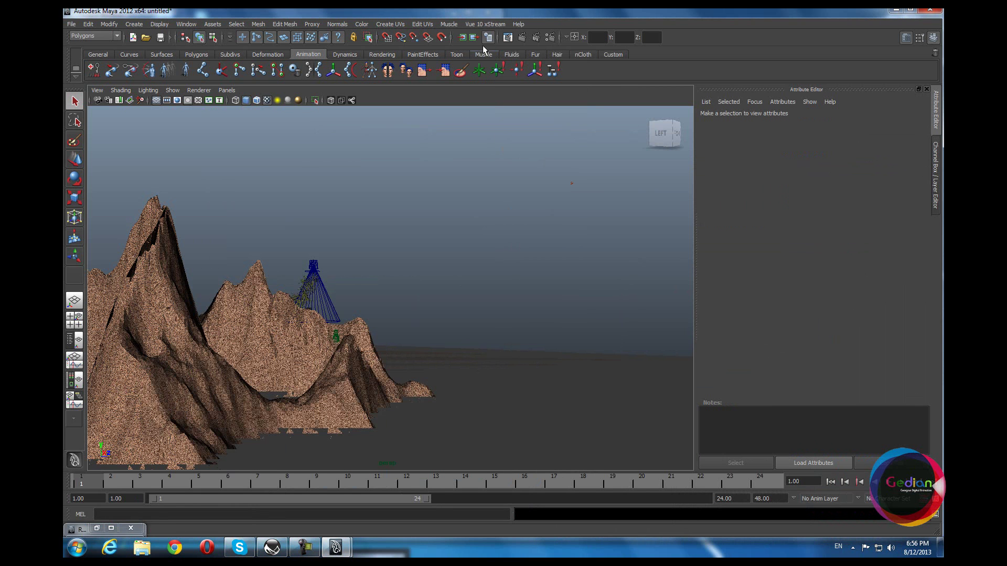
Step: Select the terrain mesh, open it for editing in Vue's Terrain Editor, and view its relief from another angle
{"action": "left_click", "coordinate": [196, 328]}
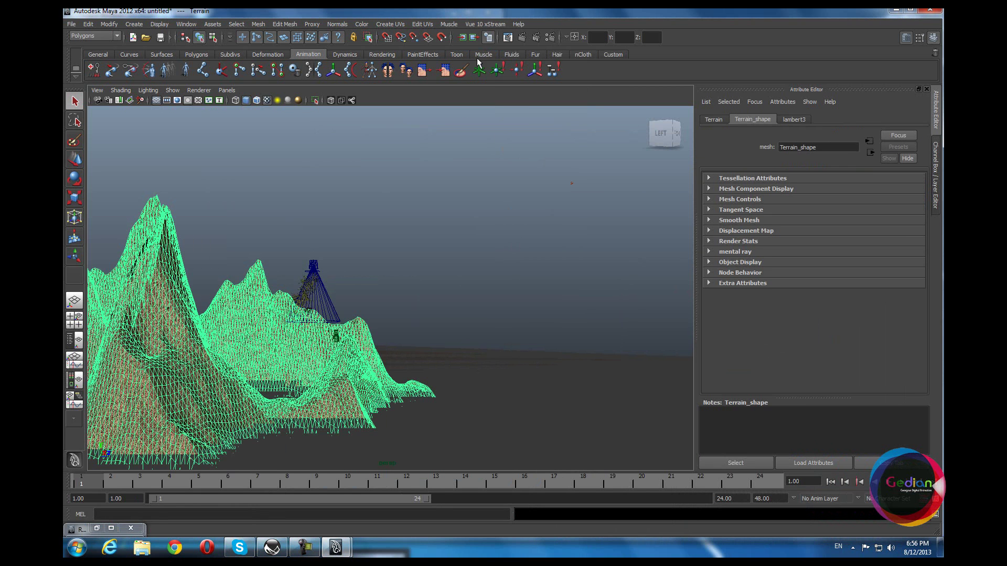
{"action": "left_click", "coordinate": [486, 24]}
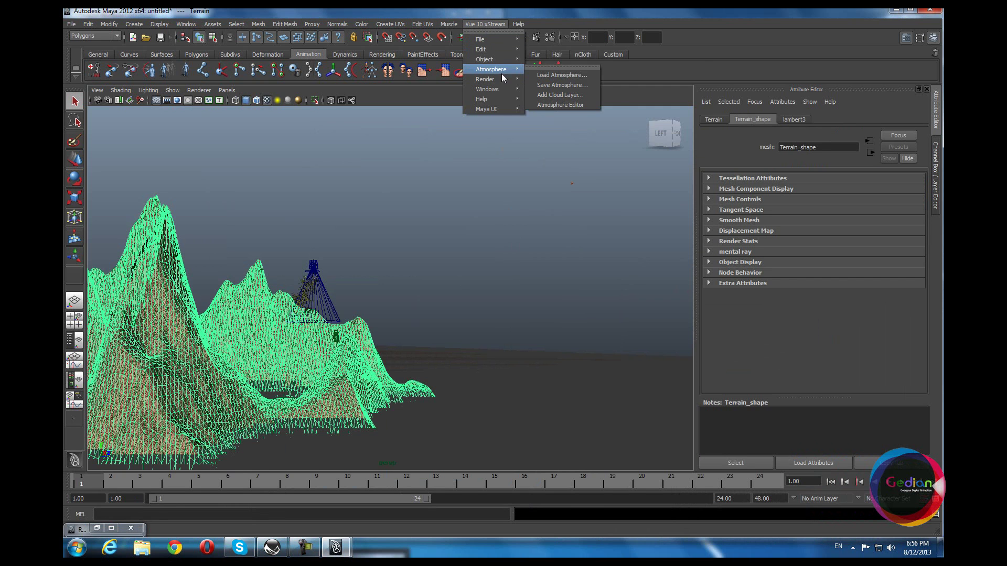
{"action": "mouse_move", "coordinate": [509, 58]}
{"action": "left_click", "coordinate": [586, 205]}
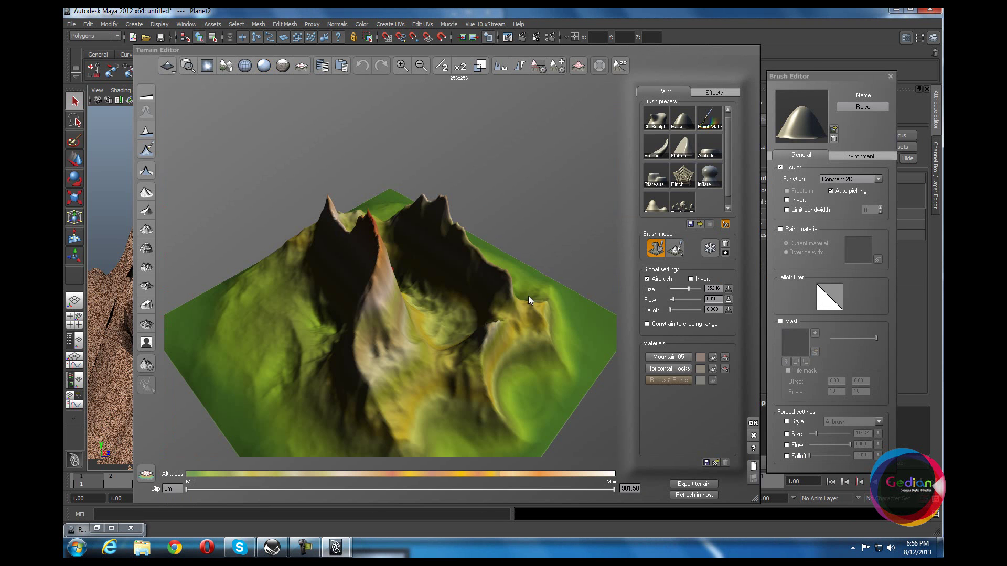
{"action": "right_click_drag", "start_coordinate": [515, 319], "coordinate": [415, 320]}
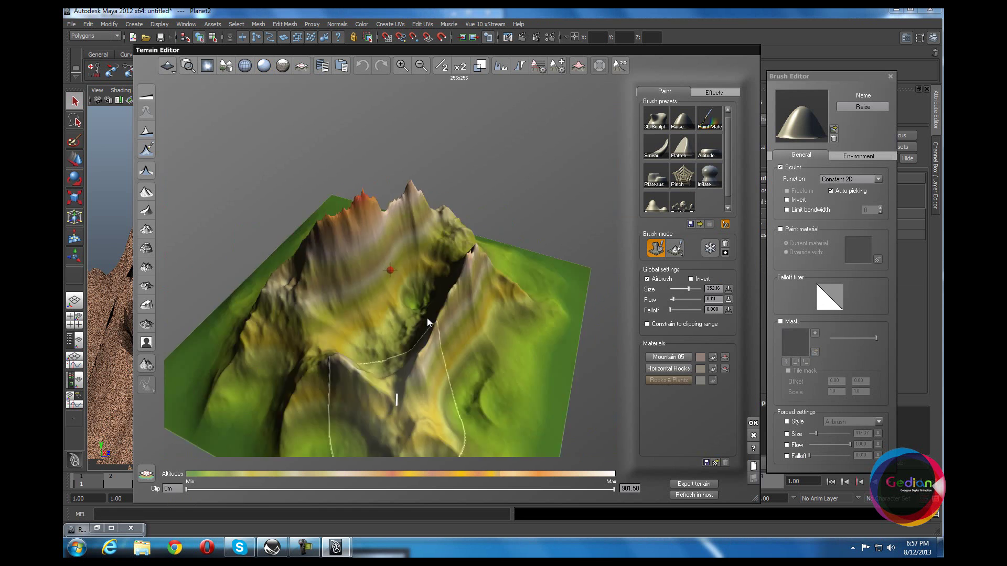
Step: Flatten the terrain and try out several generated reliefs, from spiky peaks to a single mountain massif, in the Terrain Editor
{"action": "left_click", "coordinate": [147, 98]}
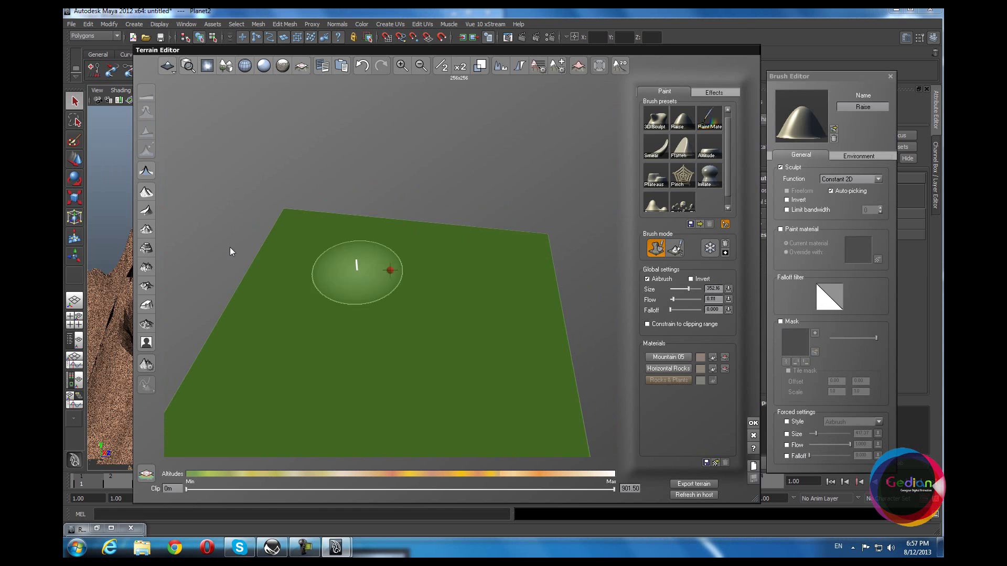
{"action": "left_click", "coordinate": [146, 267]}
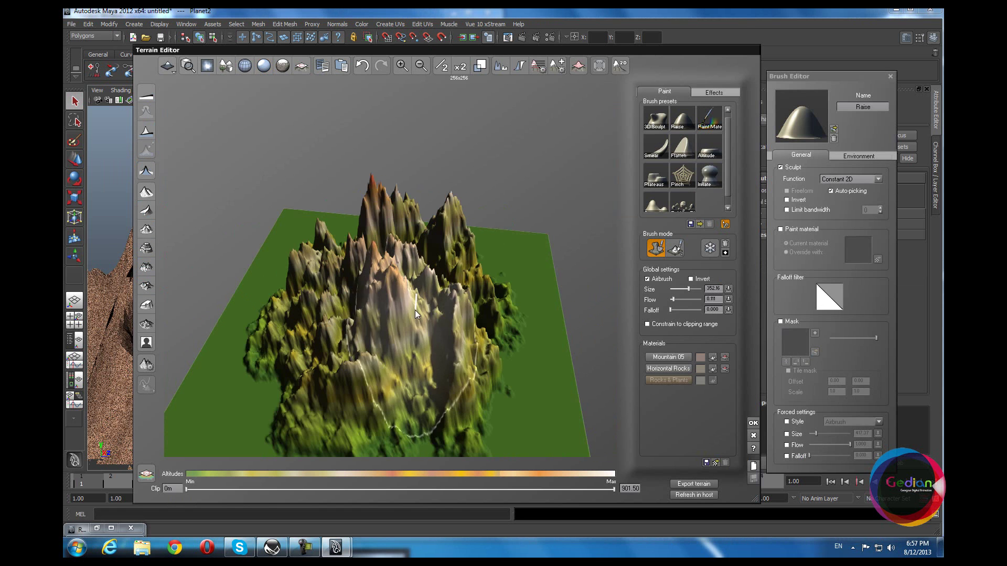
{"action": "right_click_drag", "start_coordinate": [324, 302], "coordinate": [167, 233]}
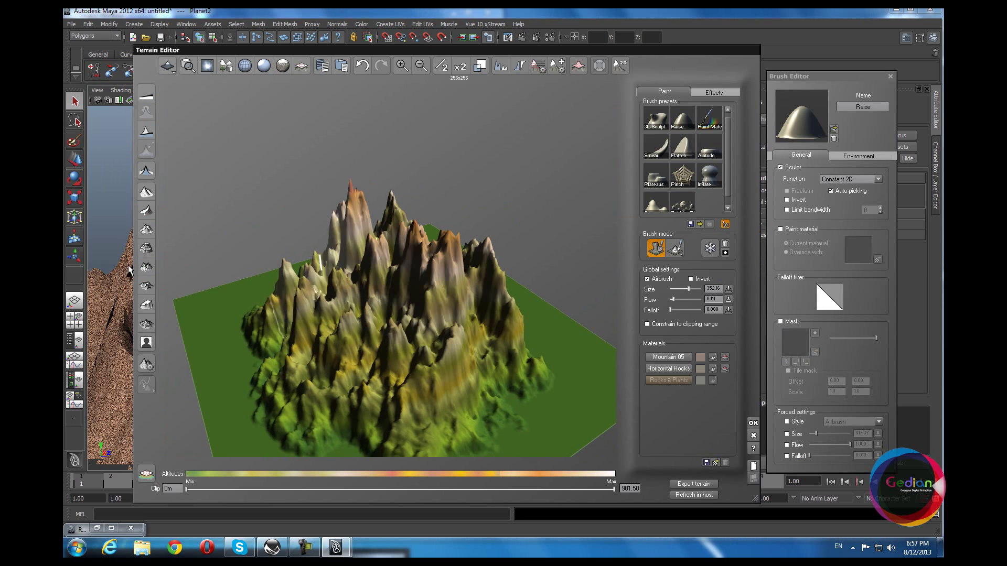
{"action": "left_click", "coordinate": [148, 174]}
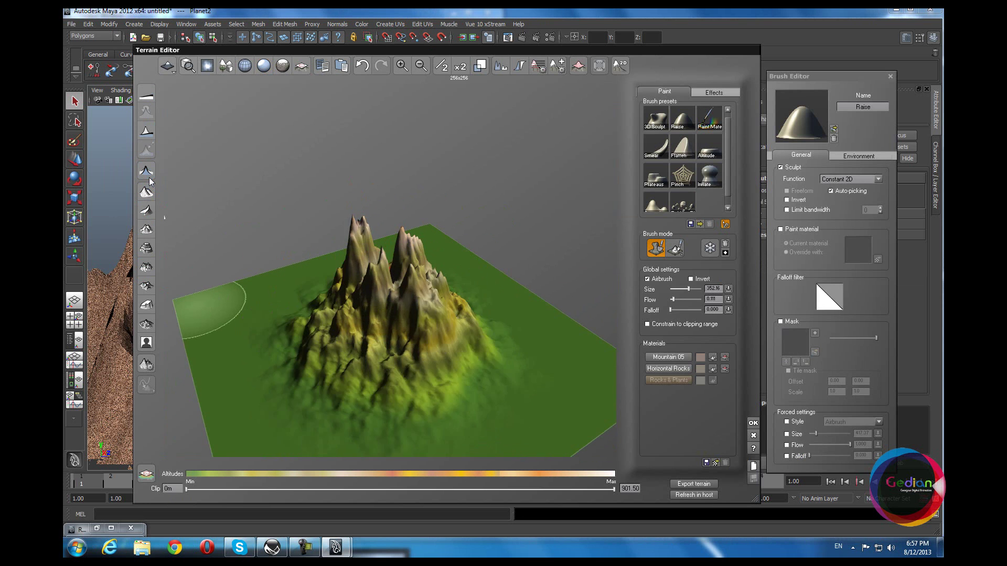
{"action": "left_click", "coordinate": [147, 208]}
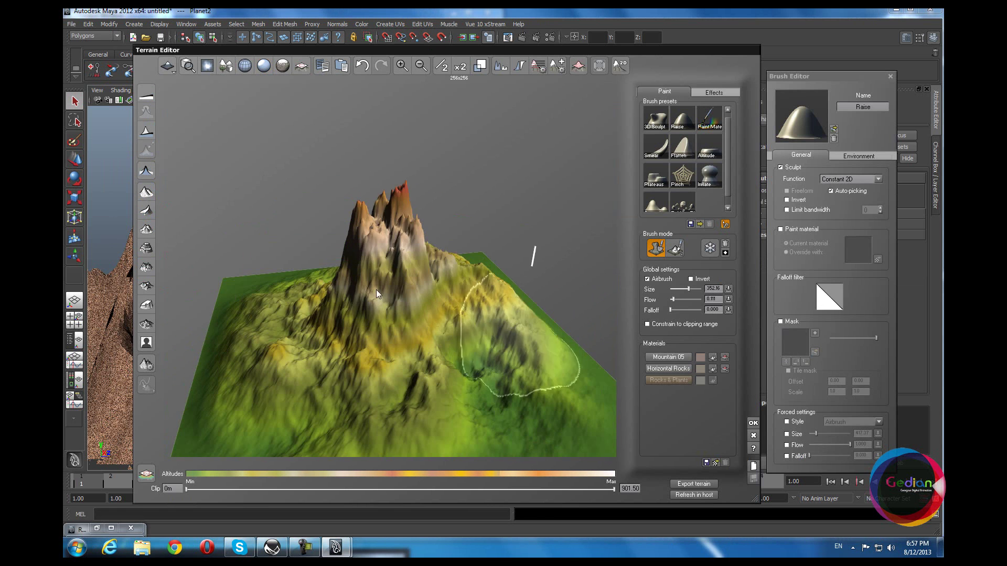
Step: Regenerate the terrain's relief from flat ground and accept it, letting the terrain geometry become animated
{"action": "left_click", "coordinate": [146, 132]}
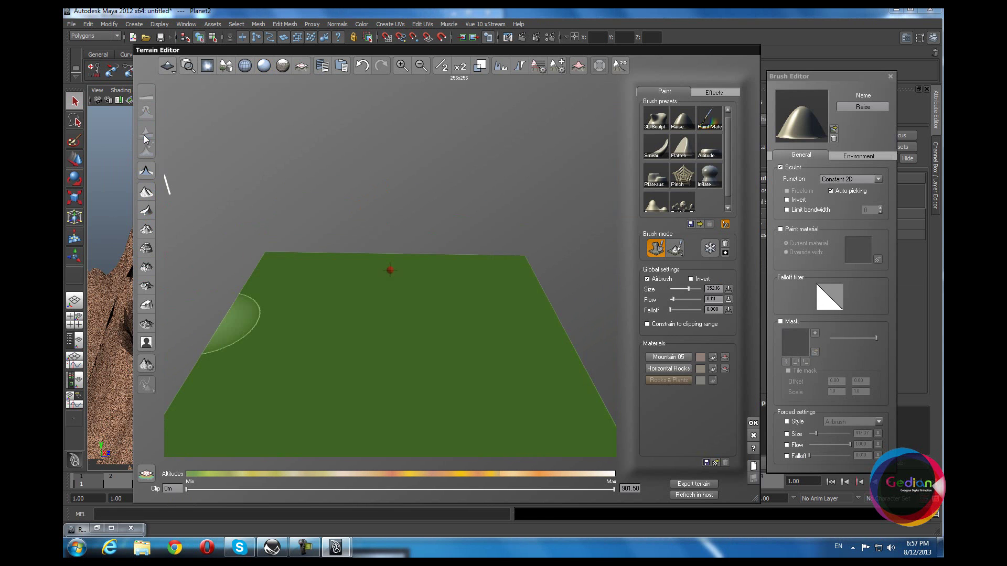
{"action": "left_click", "coordinate": [147, 210]}
{"action": "right_click_drag", "start_coordinate": [309, 291], "coordinate": [697, 423]}
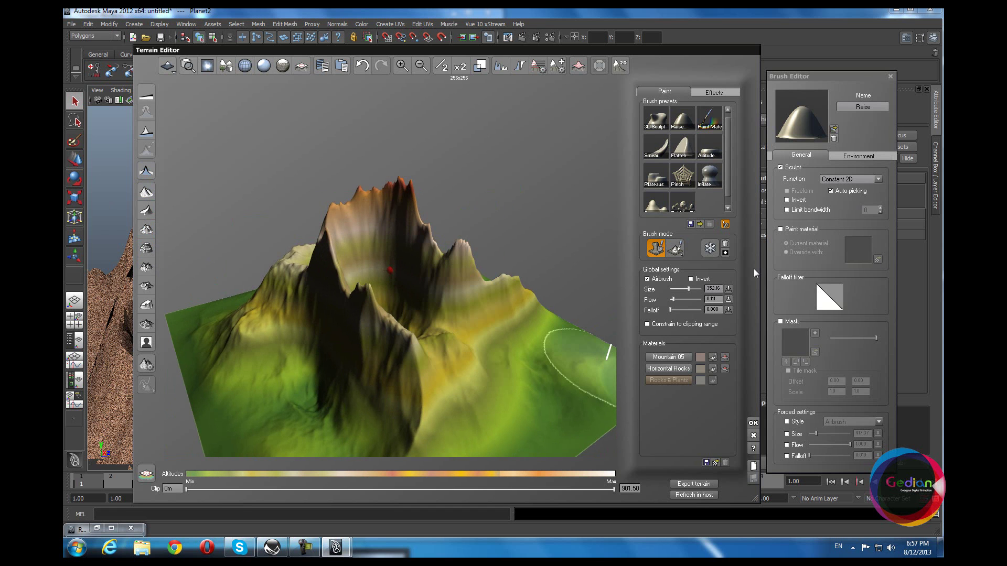
{"action": "left_click", "coordinate": [753, 425]}
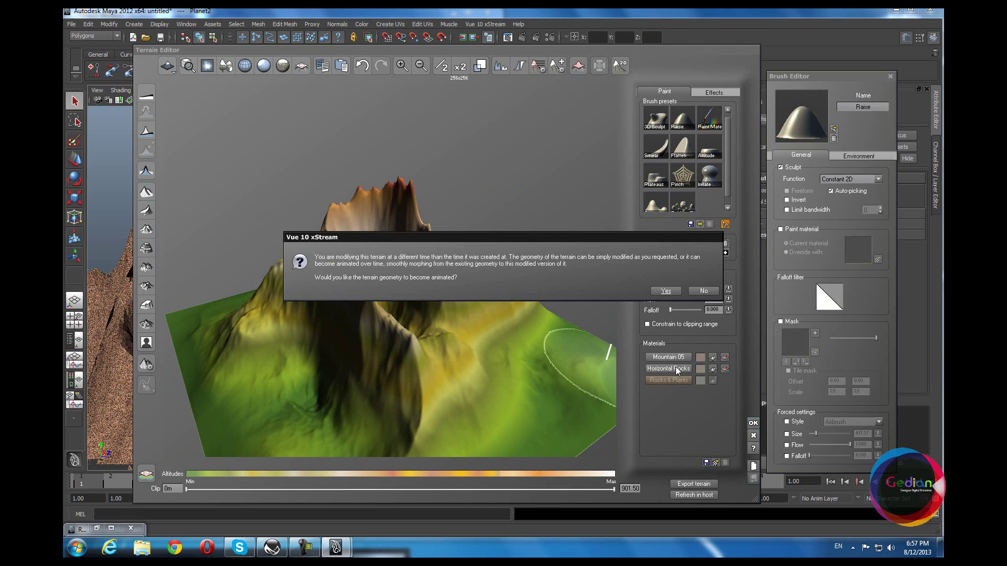
{"action": "left_click", "coordinate": [667, 292]}
Step: Select the reshaped terrain mesh in the perspective view and open its object material for editing in Vue
{"action": "left_click_drag", "start_coordinate": [553, 322], "coordinate": [382, 270], "text": "alt"}
{"action": "left_click_drag", "start_coordinate": [435, 292], "coordinate": [457, 294], "text": "alt"}
{"action": "middle_click_drag", "start_coordinate": [456, 293], "coordinate": [466, 281], "text": "alt"}
{"action": "scroll", "coordinate": [366, 330], "scroll_direction": "up", "scroll_amount": 3}
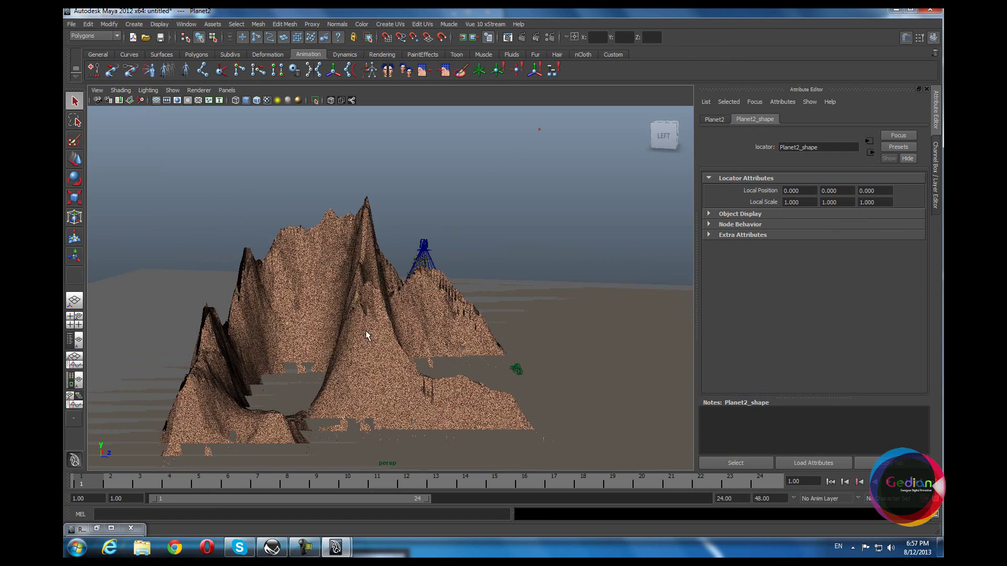
{"action": "left_click", "coordinate": [366, 330]}
{"action": "left_click", "coordinate": [480, 25]}
{"action": "mouse_move", "coordinate": [496, 59]}
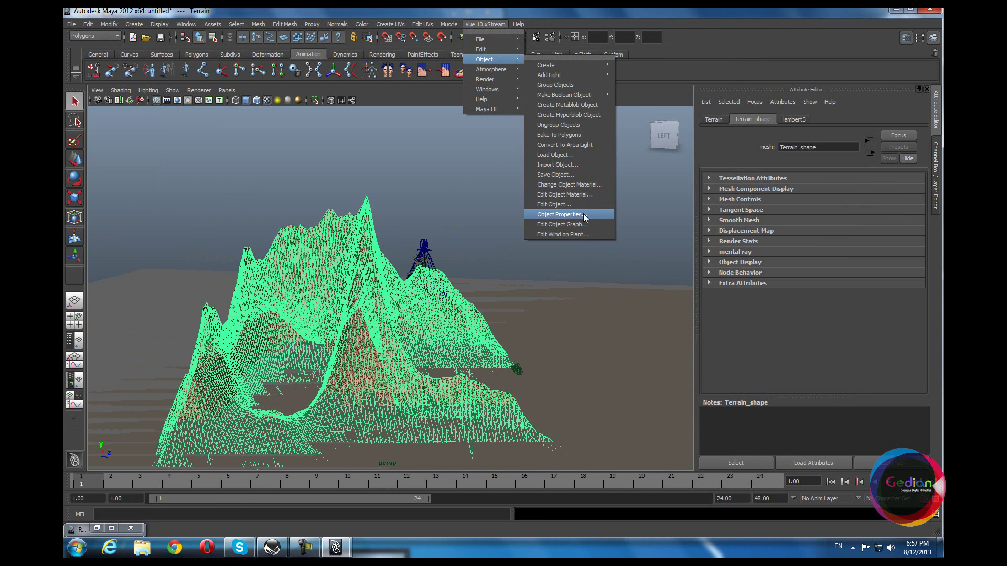
{"action": "left_click", "coordinate": [594, 194]}
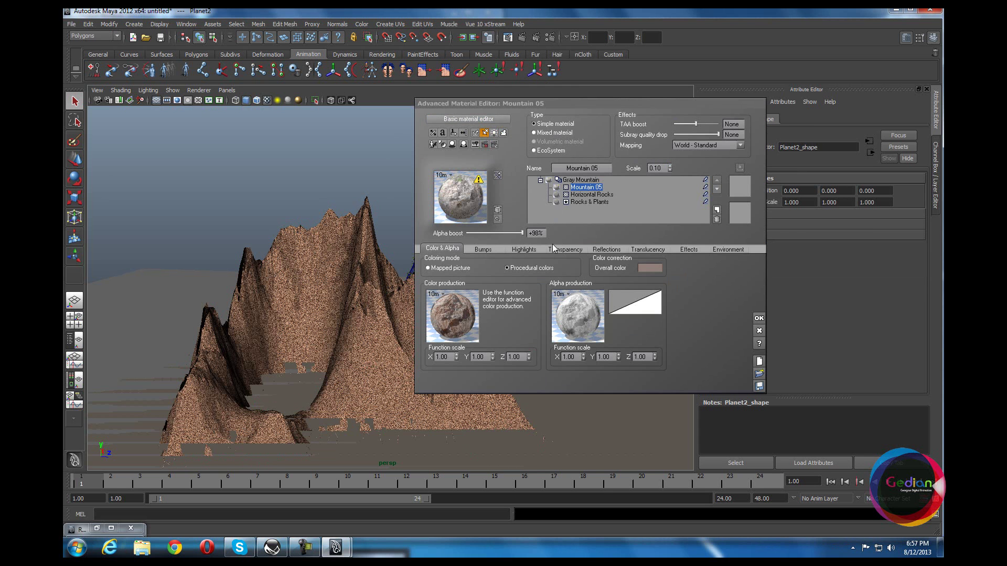
Step: Look through the color function library and the basic settings of the Mountain 05 material, and close the editor without changes
{"action": "left_click", "coordinate": [462, 316]}
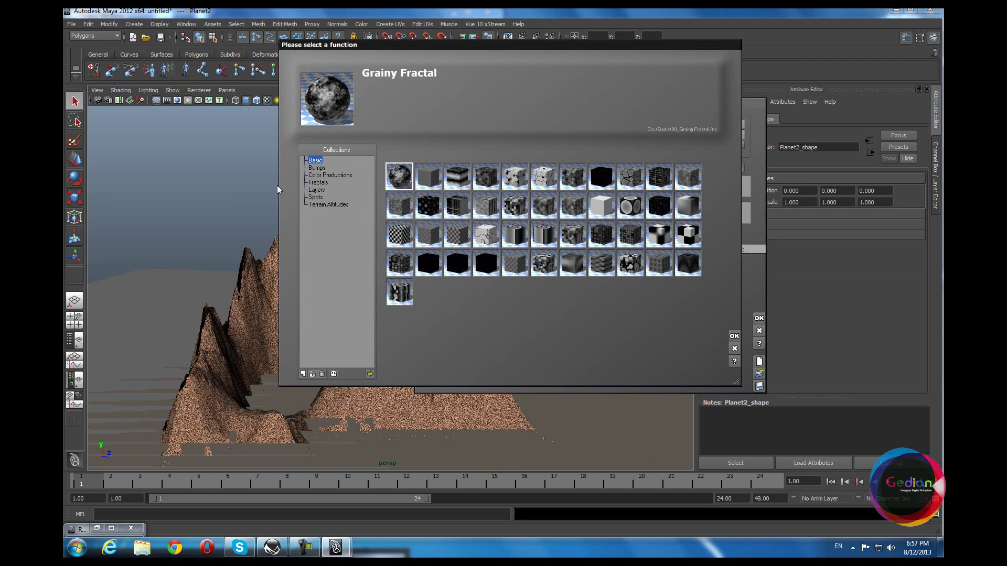
{"action": "left_click", "coordinate": [734, 349]}
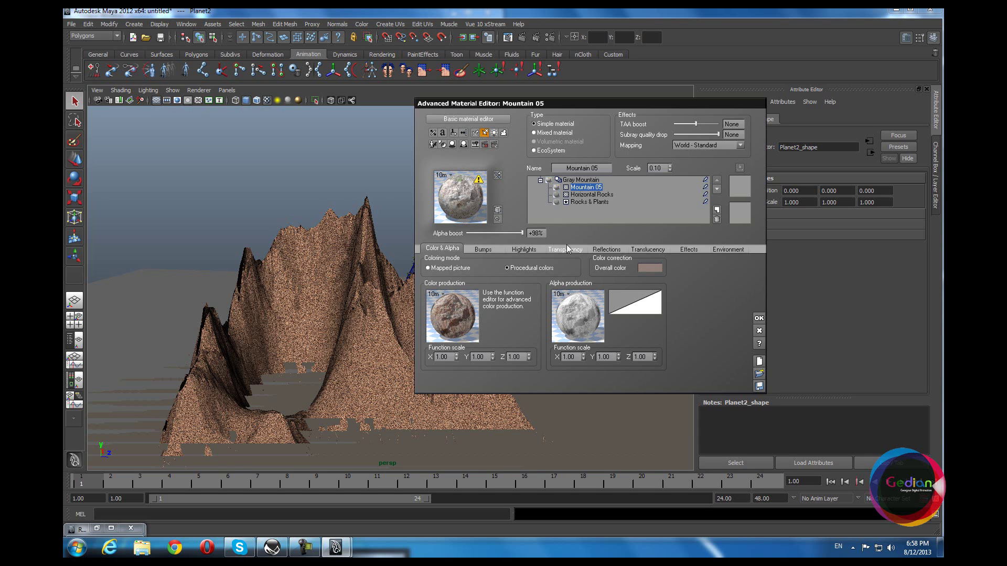
{"action": "left_click", "coordinate": [476, 118]}
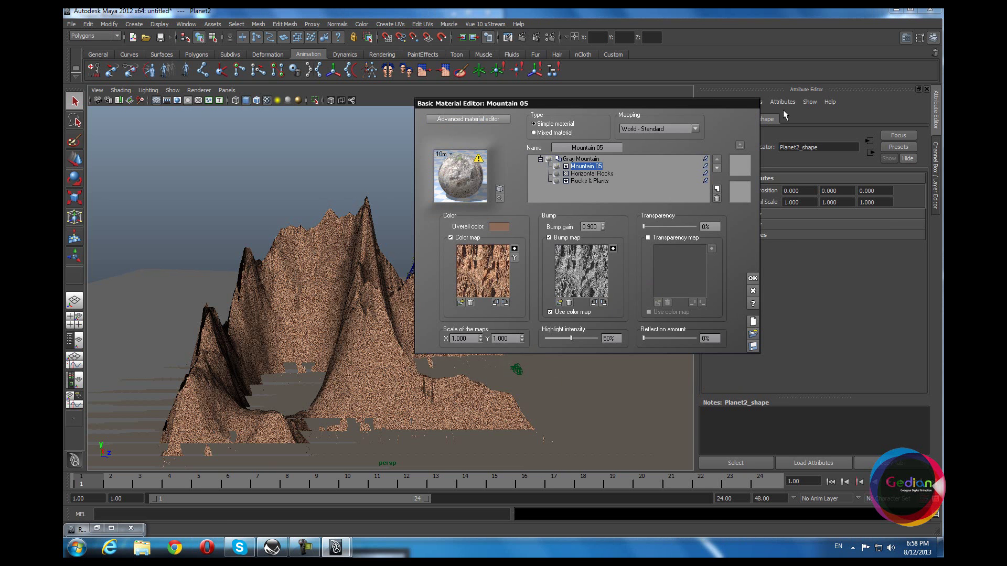
{"action": "left_click", "coordinate": [753, 291]}
Step: Select the terrain mesh again, reopen it in Vue's Terrain Editor, and view the crater side of its relief
{"action": "left_click", "coordinate": [336, 298]}
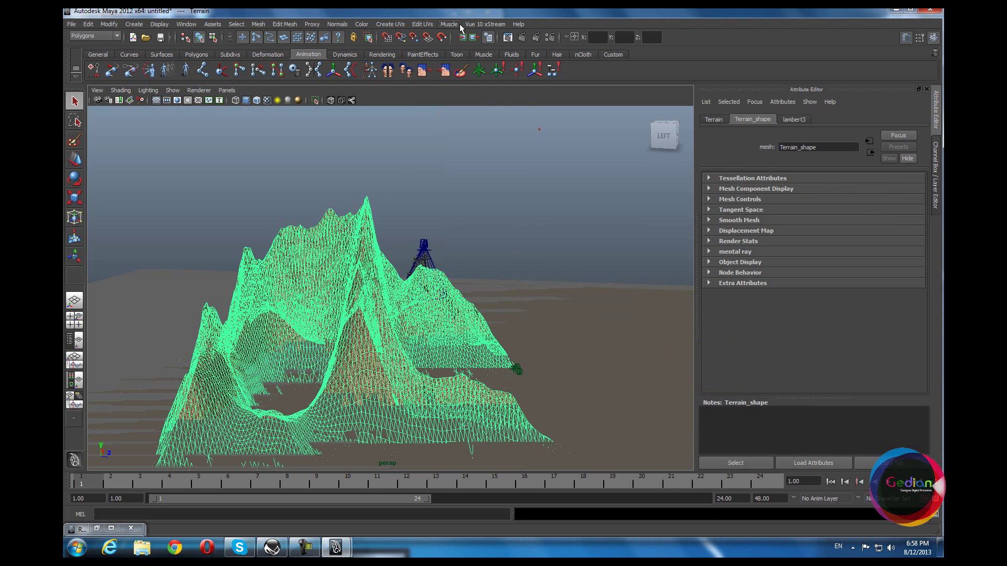
{"action": "left_click", "coordinate": [485, 24]}
{"action": "mouse_move", "coordinate": [499, 68]}
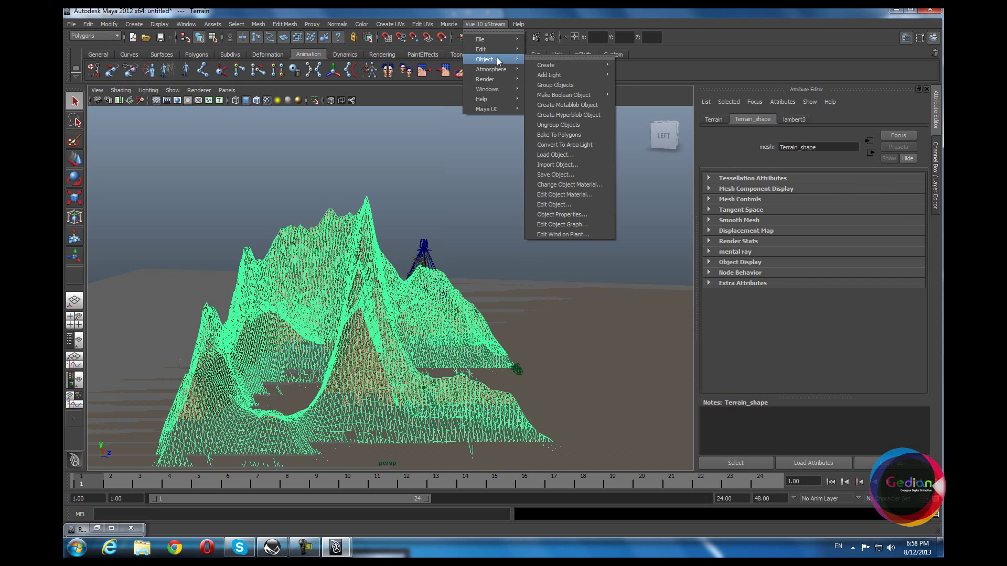
{"action": "left_click", "coordinate": [574, 204]}
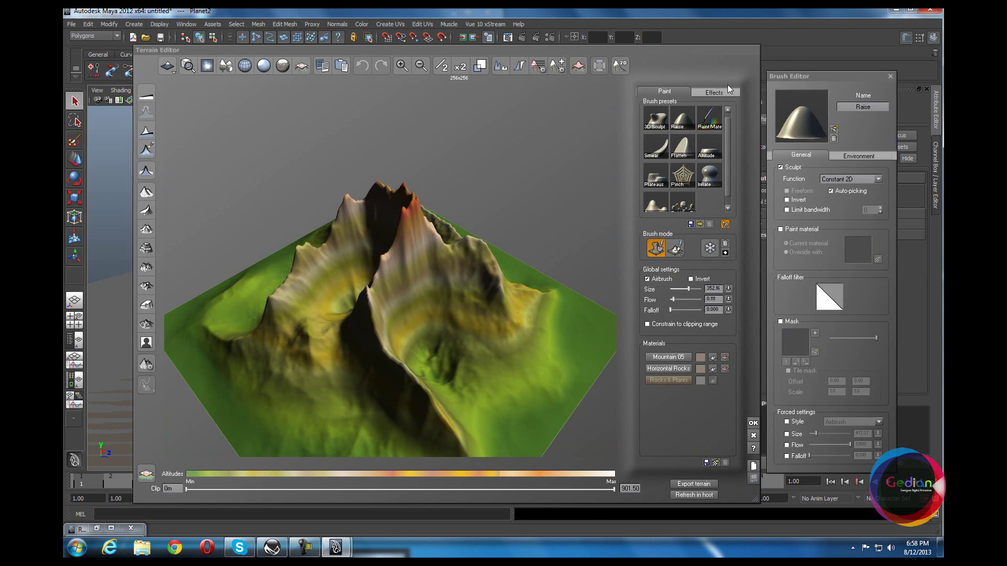
{"action": "mouse_move", "coordinate": [321, 265]}
{"action": "right_mouse_down"}
{"action": "mouse_move", "coordinate": [461, 272]}
{"action": "mouse_move", "coordinate": [479, 254]}
{"action": "right_mouse_up"}
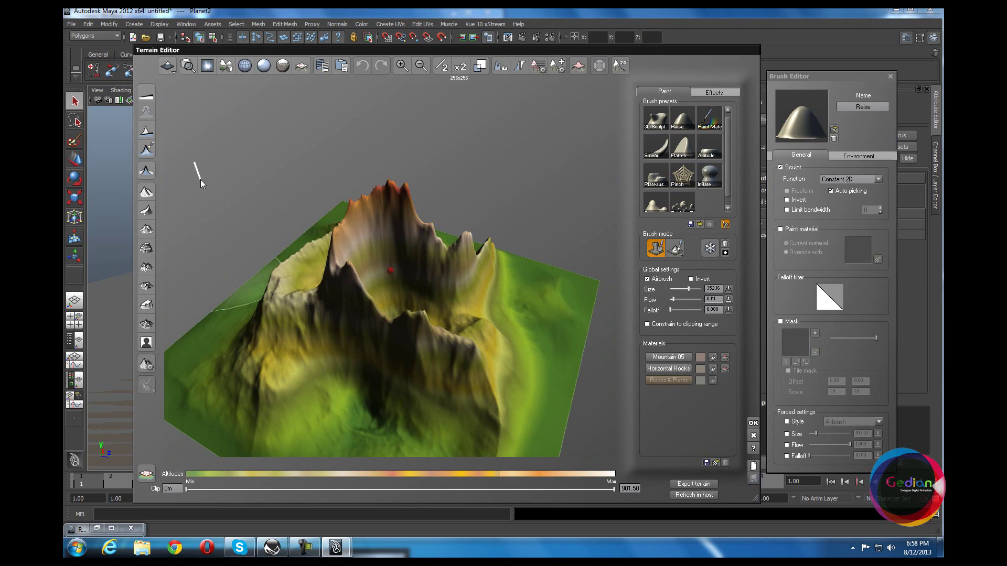
Step: Reshape the relief into a narrower mountain surrounded by flatter ground, check it from several angles, and accept the terrain
{"action": "left_click", "coordinate": [146, 171]}
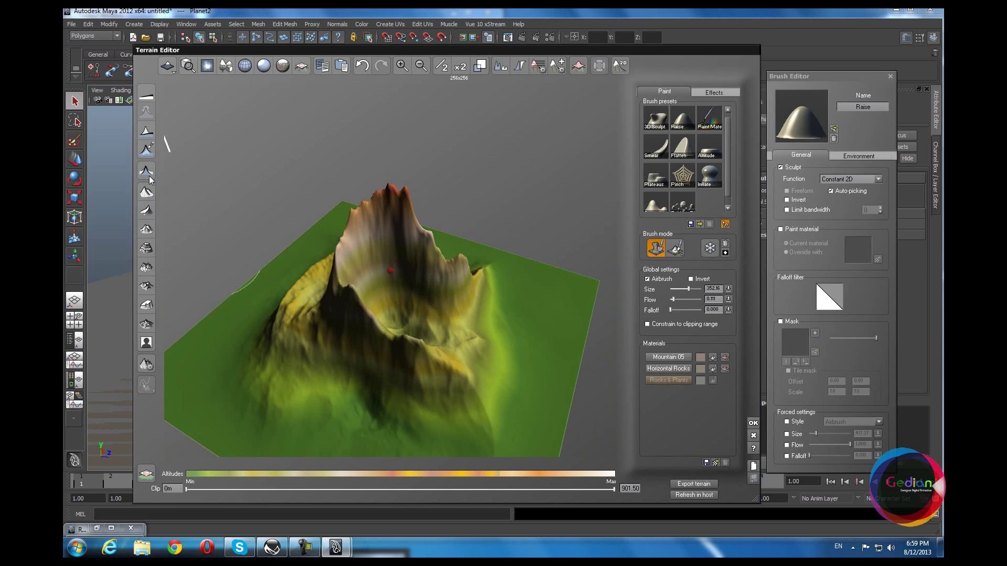
{"action": "mouse_move", "coordinate": [395, 330]}
{"action": "right_mouse_down"}
{"action": "mouse_move", "coordinate": [558, 313]}
{"action": "mouse_move", "coordinate": [464, 258]}
{"action": "mouse_move", "coordinate": [347, 282]}
{"action": "right_mouse_up"}
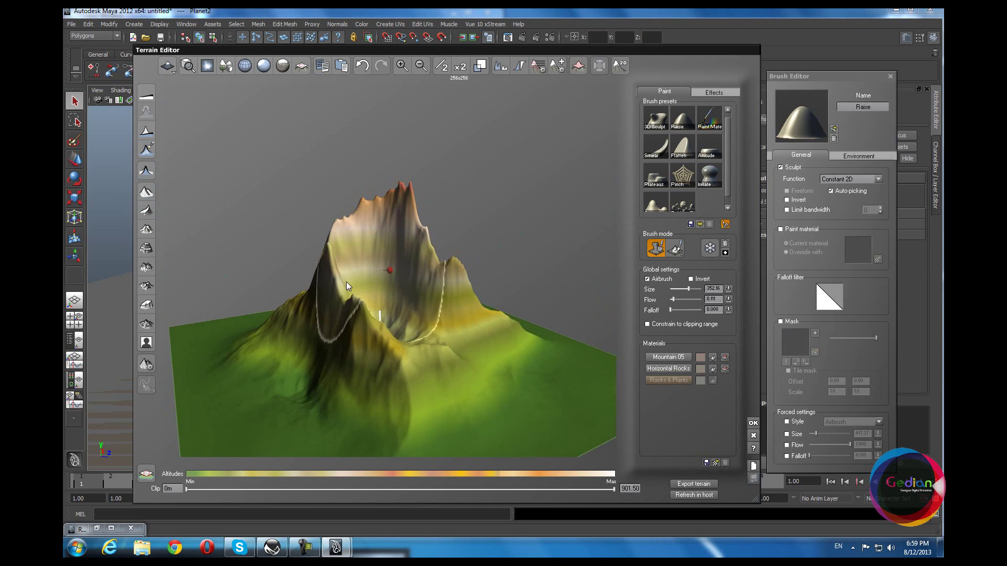
{"action": "right_click_drag", "start_coordinate": [474, 296], "coordinate": [398, 330]}
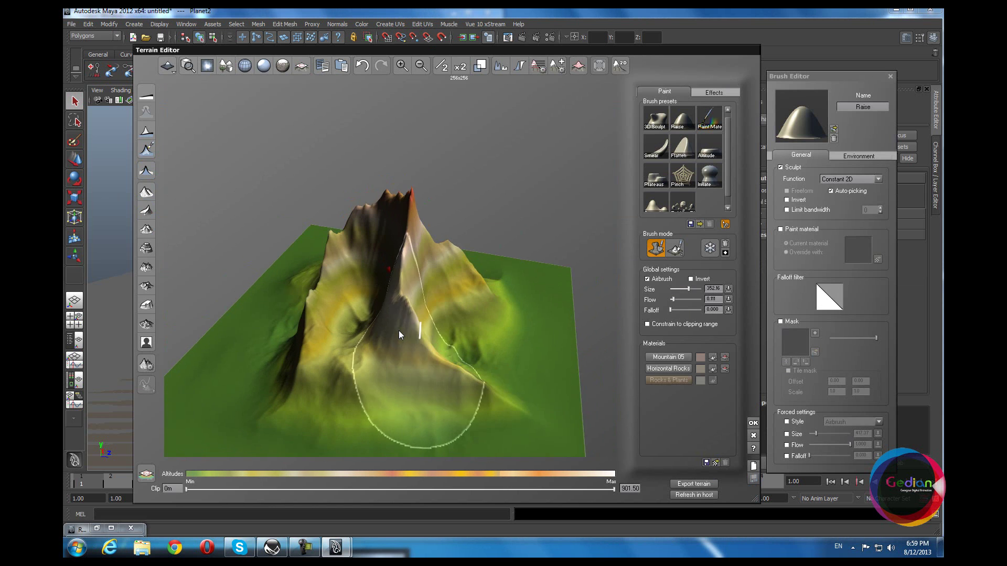
{"action": "left_click", "coordinate": [753, 423]}
{"action": "right_click_drag", "start_coordinate": [521, 305], "coordinate": [495, 307]}
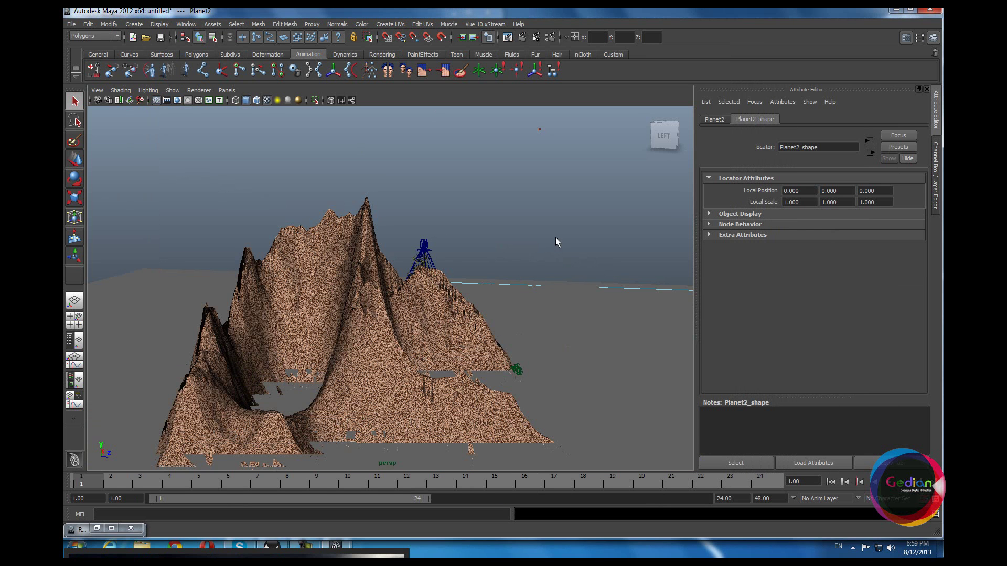
Step: Select the terrain mesh with the Move tool and frame it so that its manipulator is in view
{"action": "left_click", "coordinate": [375, 341]}
{"action": "key", "text": "w"}
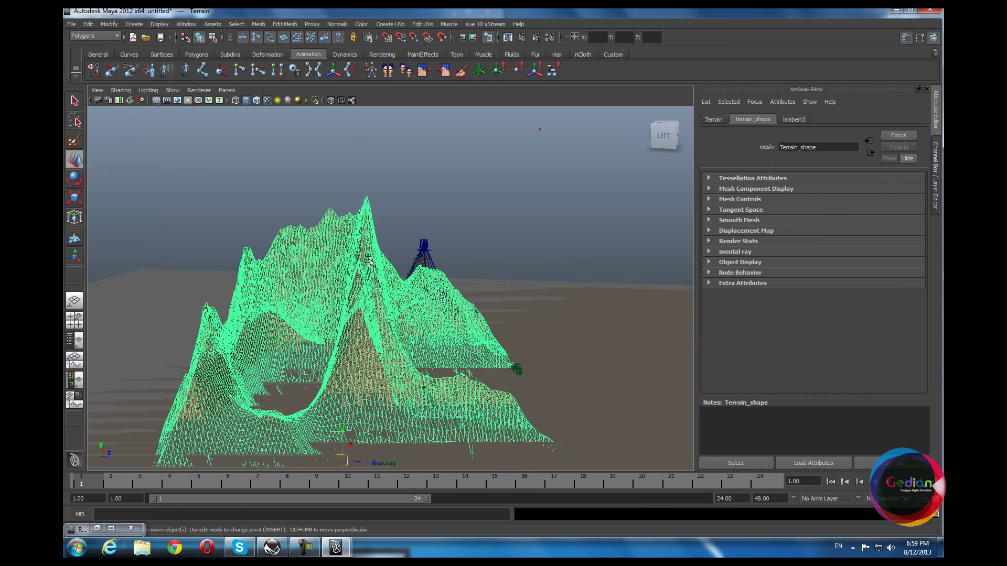
{"action": "key", "text": "a"}
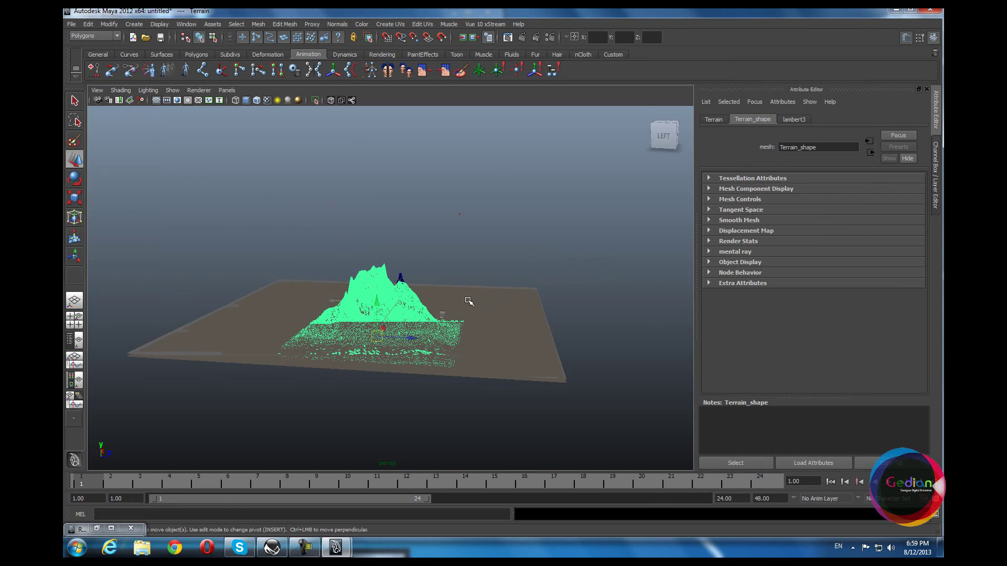
{"action": "left_click_drag", "start_coordinate": [502, 298], "coordinate": [371, 314], "text": "alt"}
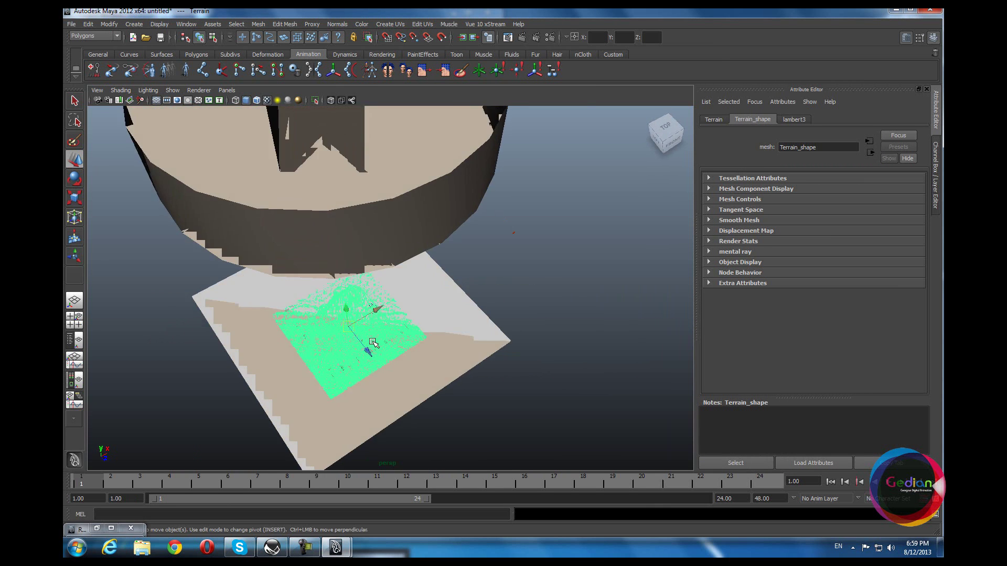
{"action": "middle_click_drag", "start_coordinate": [371, 314], "coordinate": [410, 310], "text": "alt"}
{"action": "scroll", "coordinate": [410, 310], "scroll_direction": "up", "scroll_amount": 10}
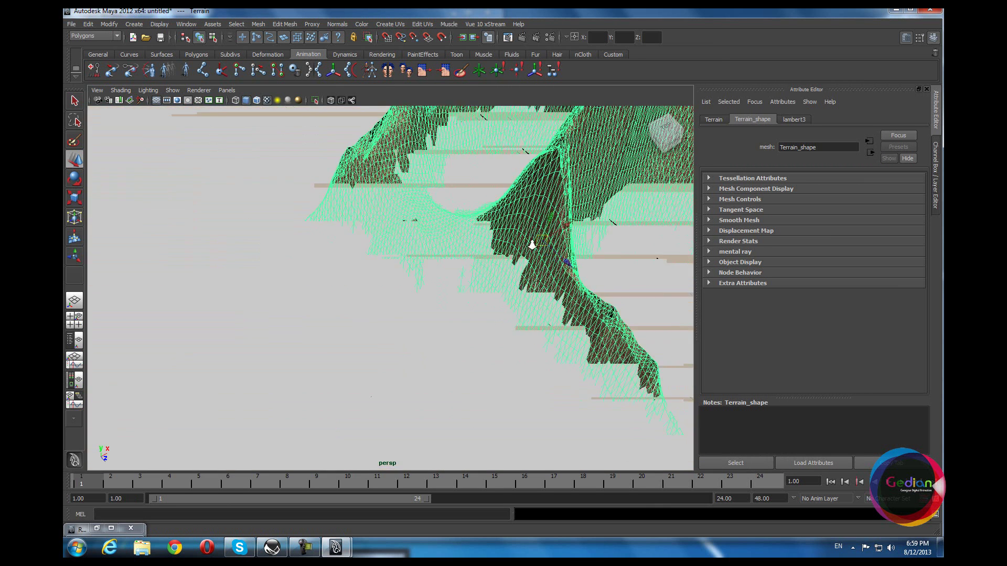
{"action": "scroll", "coordinate": [448, 254], "scroll_direction": "down", "scroll_amount": 10}
{"action": "left_click_drag", "start_coordinate": [479, 281], "coordinate": [340, 357], "text": "alt"}
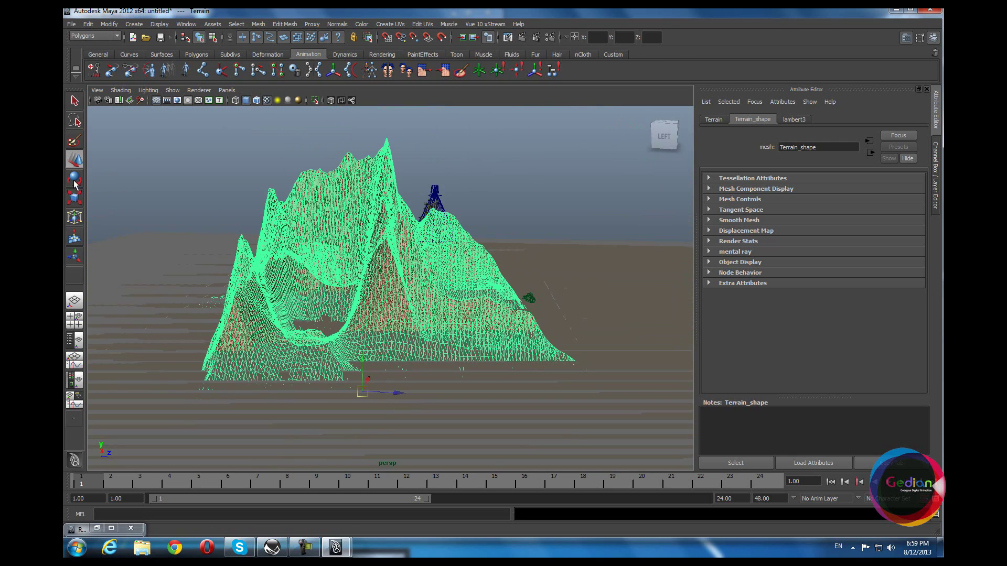
Step: Try moving the terrain along the Z axis, undo that move, and stretch the terrain along Z with the Scale tool instead
{"action": "left_click_drag", "start_coordinate": [400, 393], "coordinate": [485, 394]}
{"action": "key", "text": "ctrl+z"}
{"action": "left_click", "coordinate": [74, 198]}
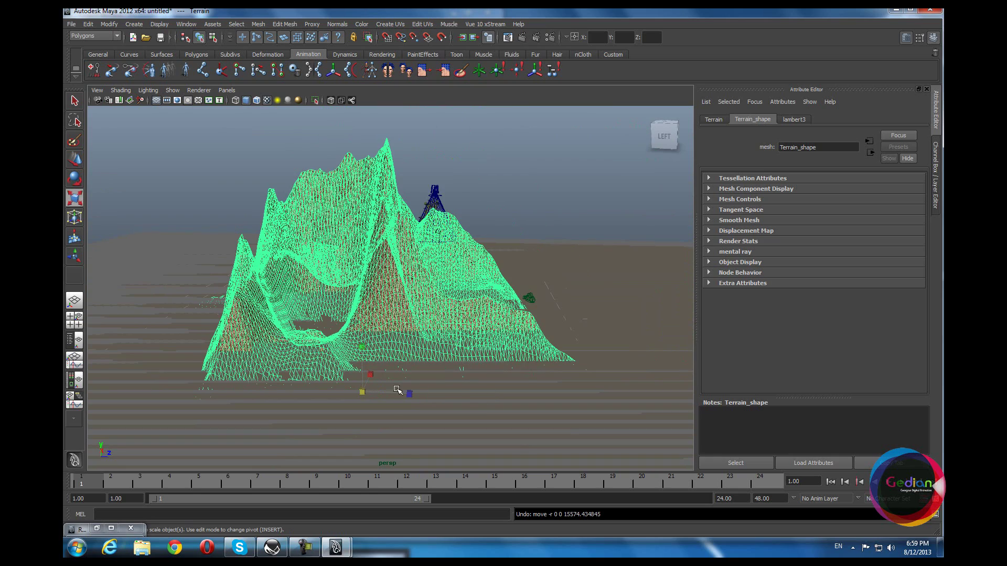
{"action": "left_click_drag", "start_coordinate": [410, 395], "coordinate": [459, 397]}
Step: Examine the stretched terrain from several angles, including the slope around the blue wireframe object, and clear the selection
{"action": "left_click_drag", "start_coordinate": [369, 407], "coordinate": [427, 373], "text": "alt"}
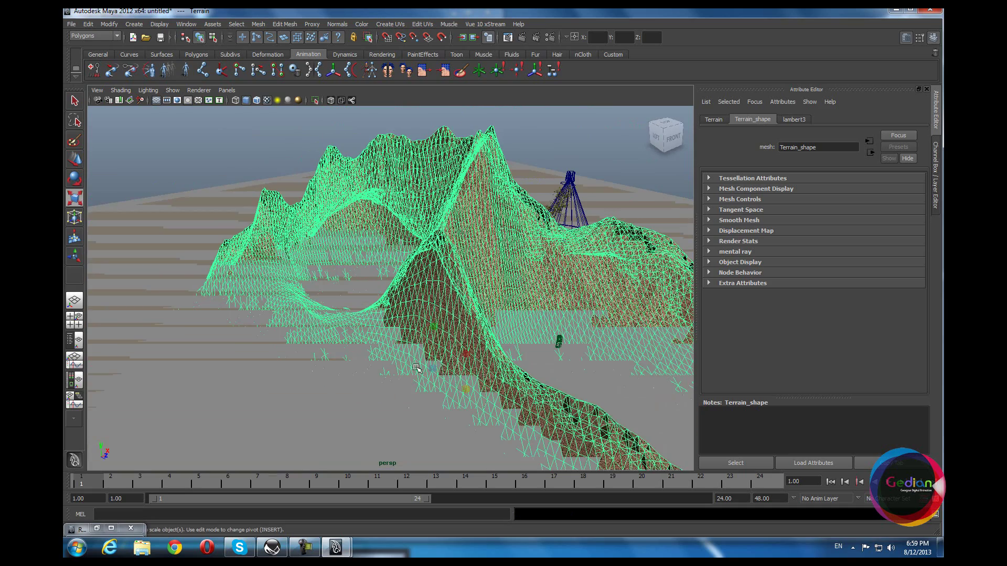
{"action": "left_click_drag", "start_coordinate": [466, 347], "coordinate": [352, 234], "text": "alt"}
{"action": "scroll", "coordinate": [490, 380], "scroll_direction": "up", "scroll_amount": 3}
{"action": "left_click_drag", "start_coordinate": [326, 308], "coordinate": [488, 298], "text": "alt"}
{"action": "scroll", "coordinate": [488, 298], "scroll_direction": "up", "scroll_amount": 5}
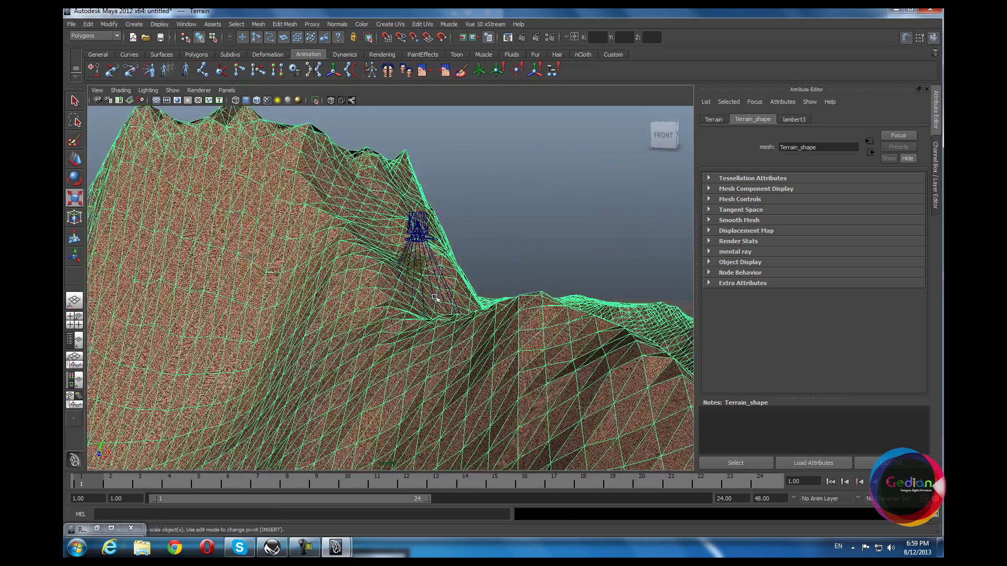
{"action": "scroll", "coordinate": [373, 299], "scroll_direction": "down", "scroll_amount": 6}
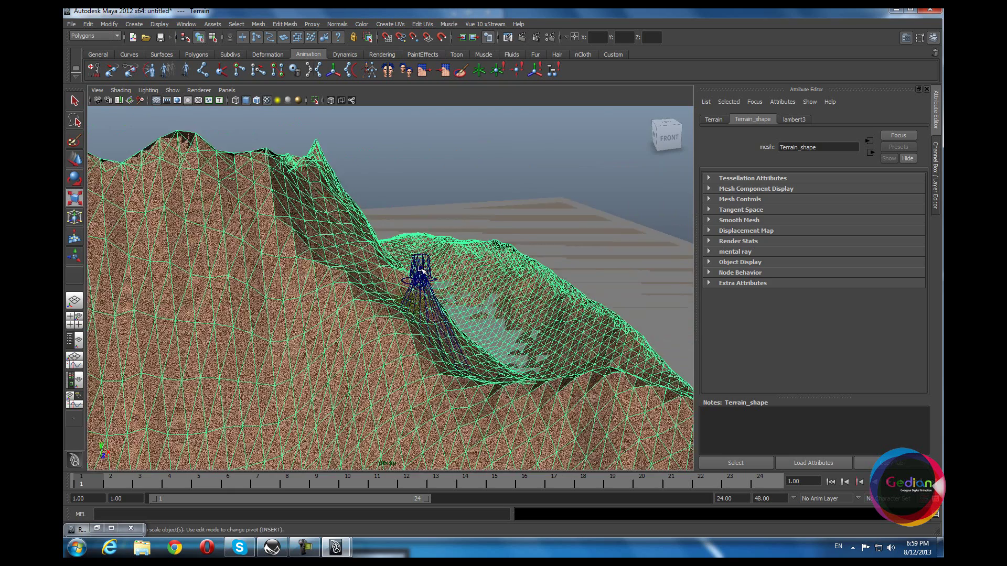
{"action": "left_click", "coordinate": [466, 173]}
{"action": "left_click_drag", "start_coordinate": [416, 241], "coordinate": [421, 329], "text": "alt"}
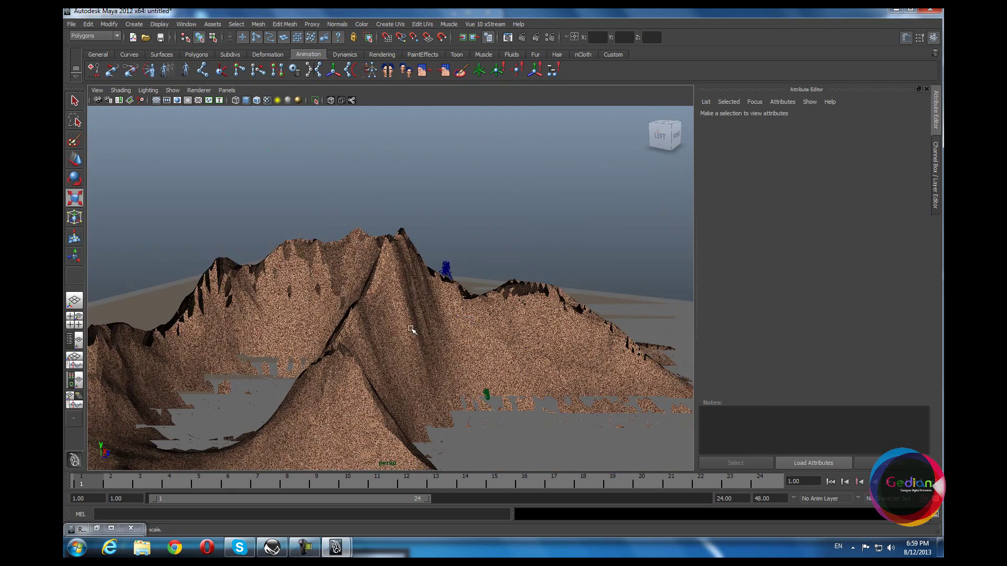
Step: Show the previous mental ray image in Render View, close the window, and view the whole terrain and ground plane
{"action": "left_click", "coordinate": [509, 36]}
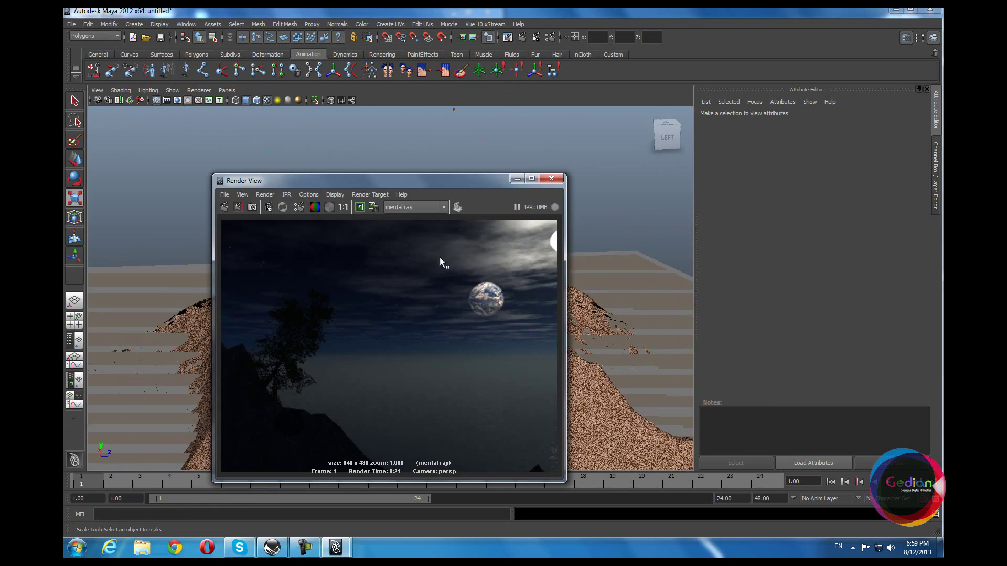
{"action": "left_click", "coordinate": [551, 178]}
{"action": "scroll", "coordinate": [355, 240], "scroll_direction": "down", "scroll_amount": 5}
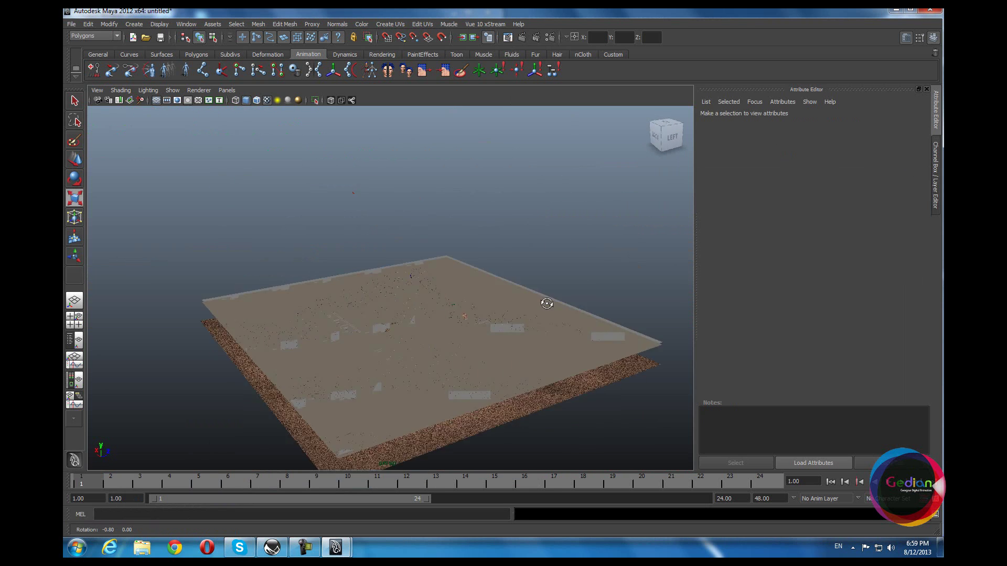